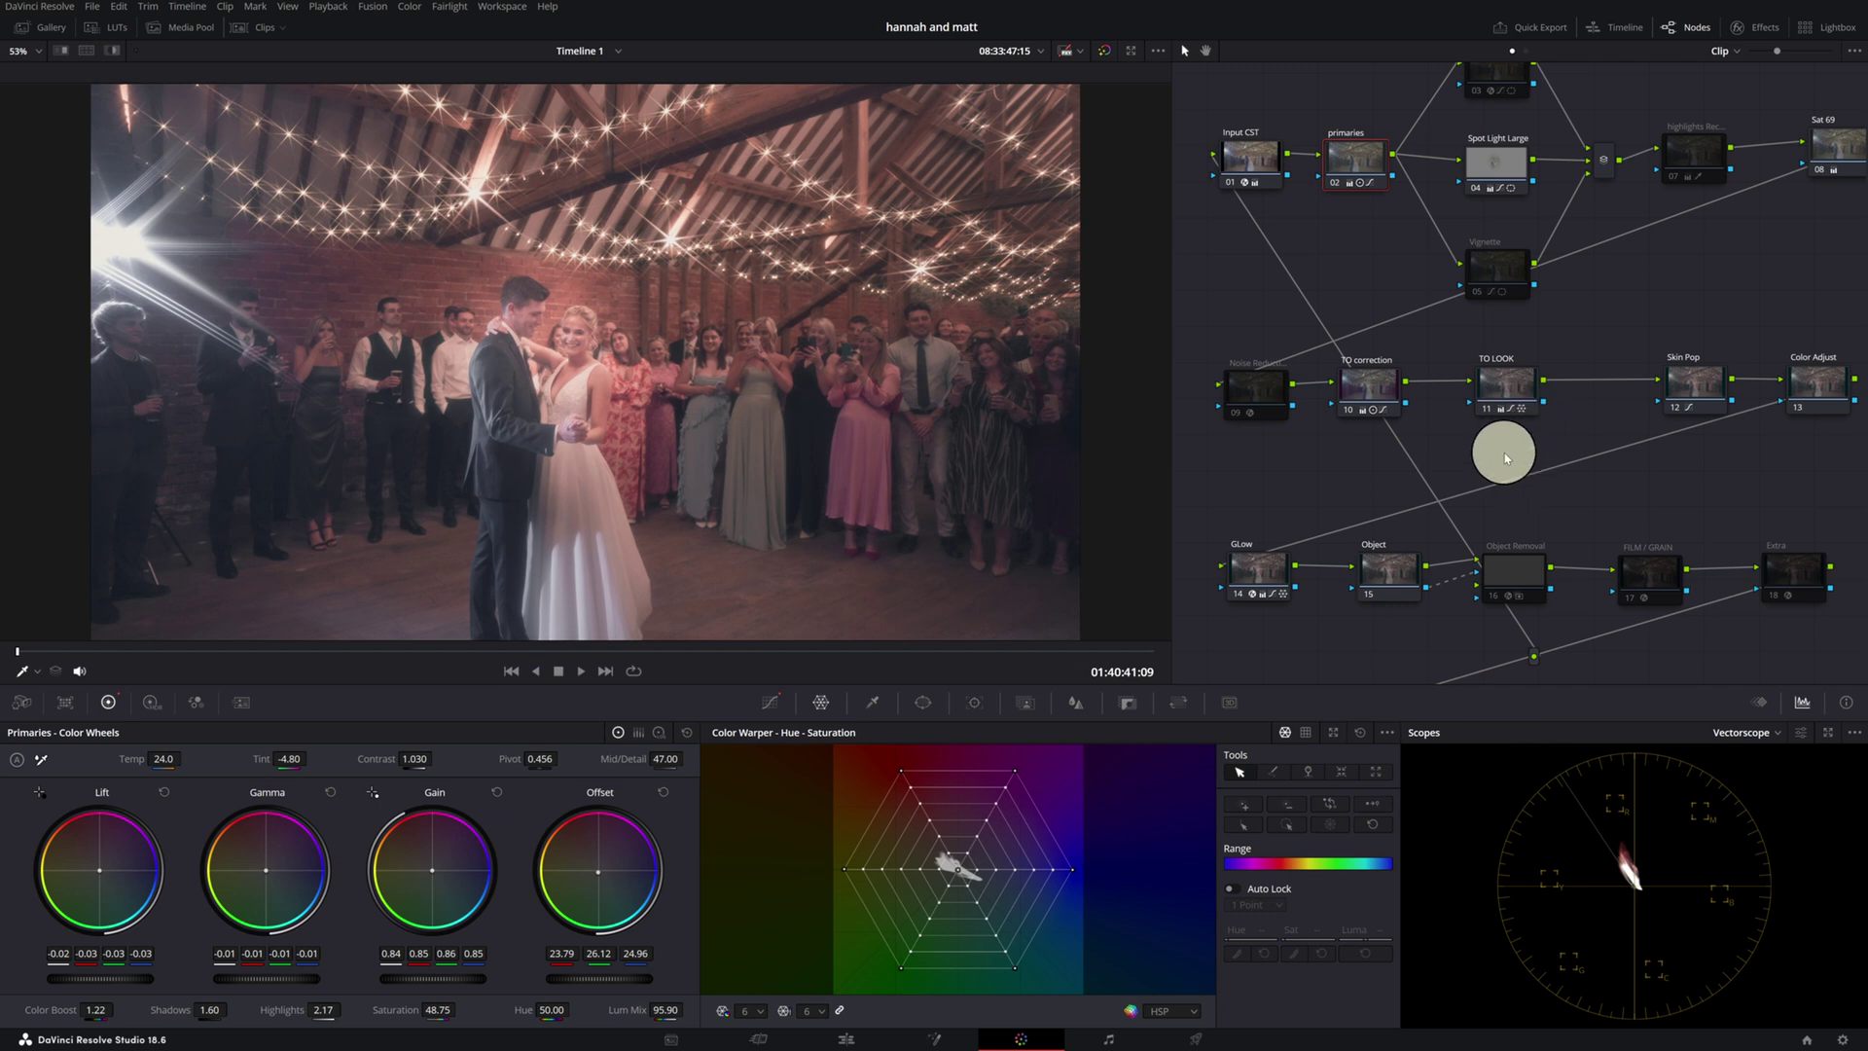
pyautogui.click(1492, 383)
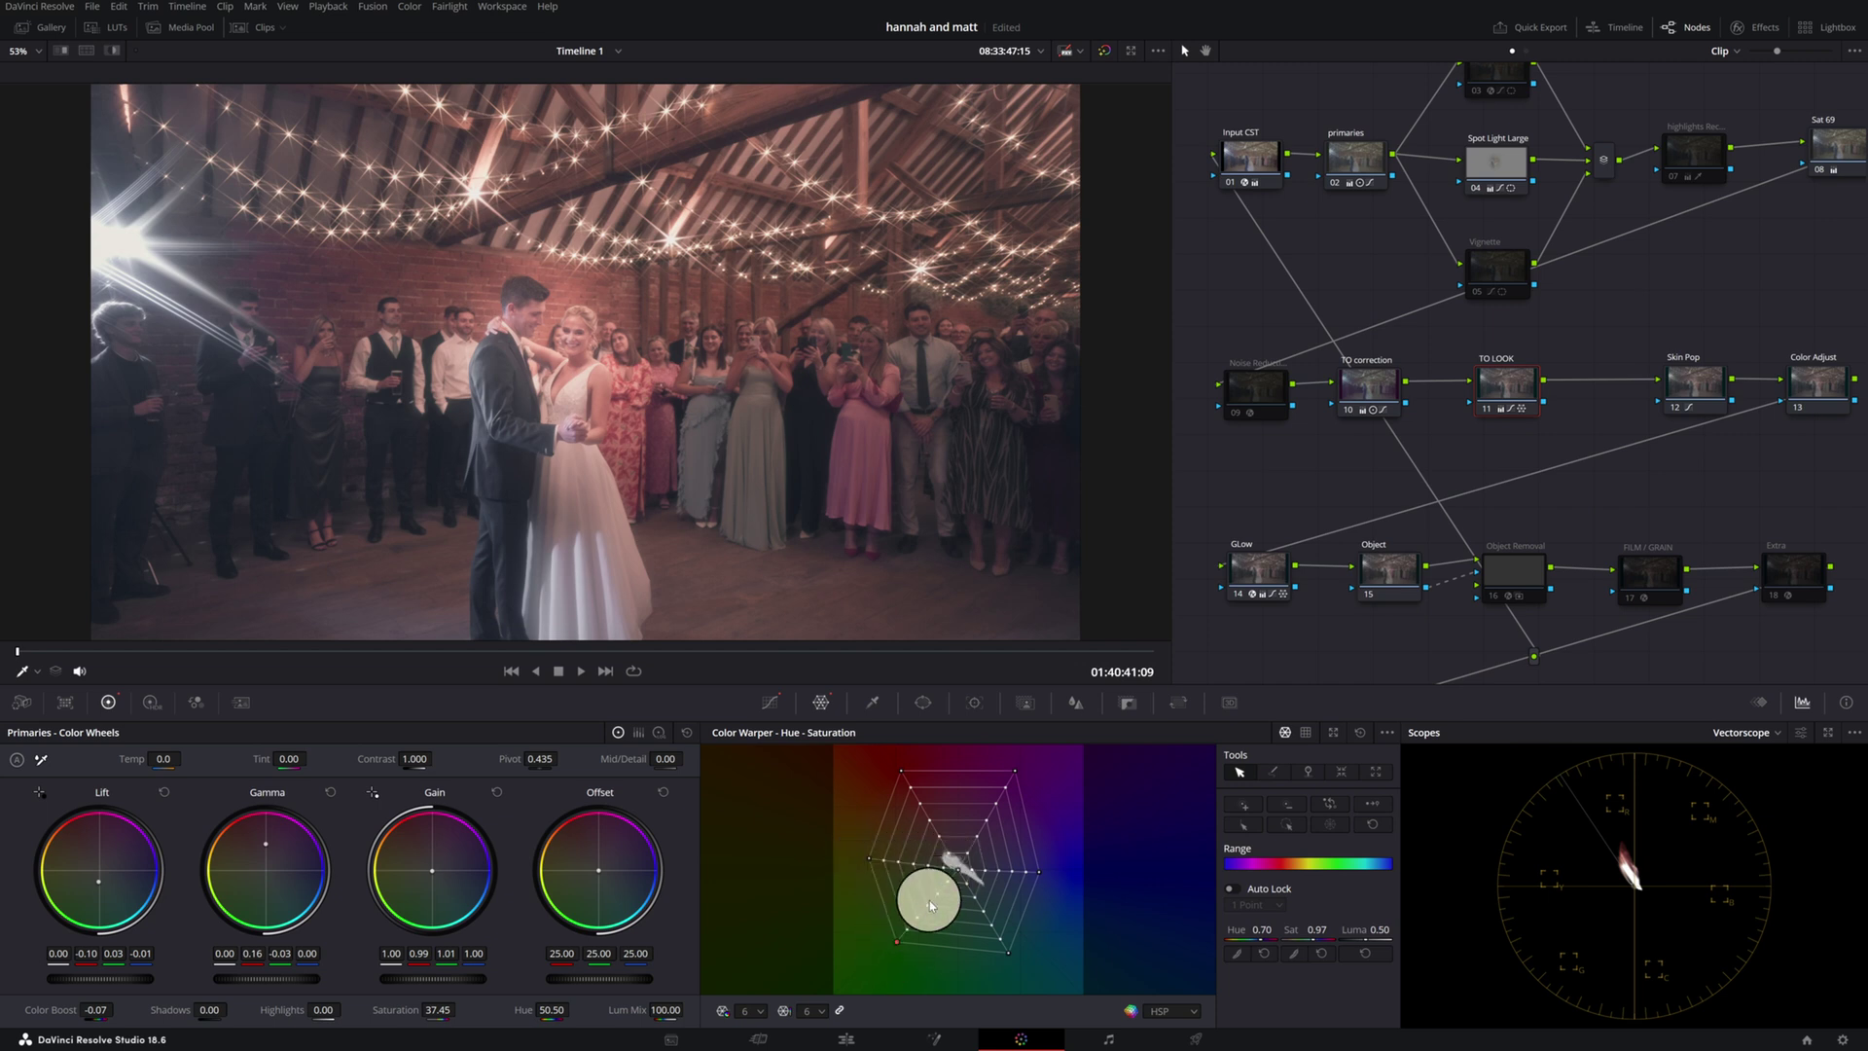
pyautogui.click(1360, 729)
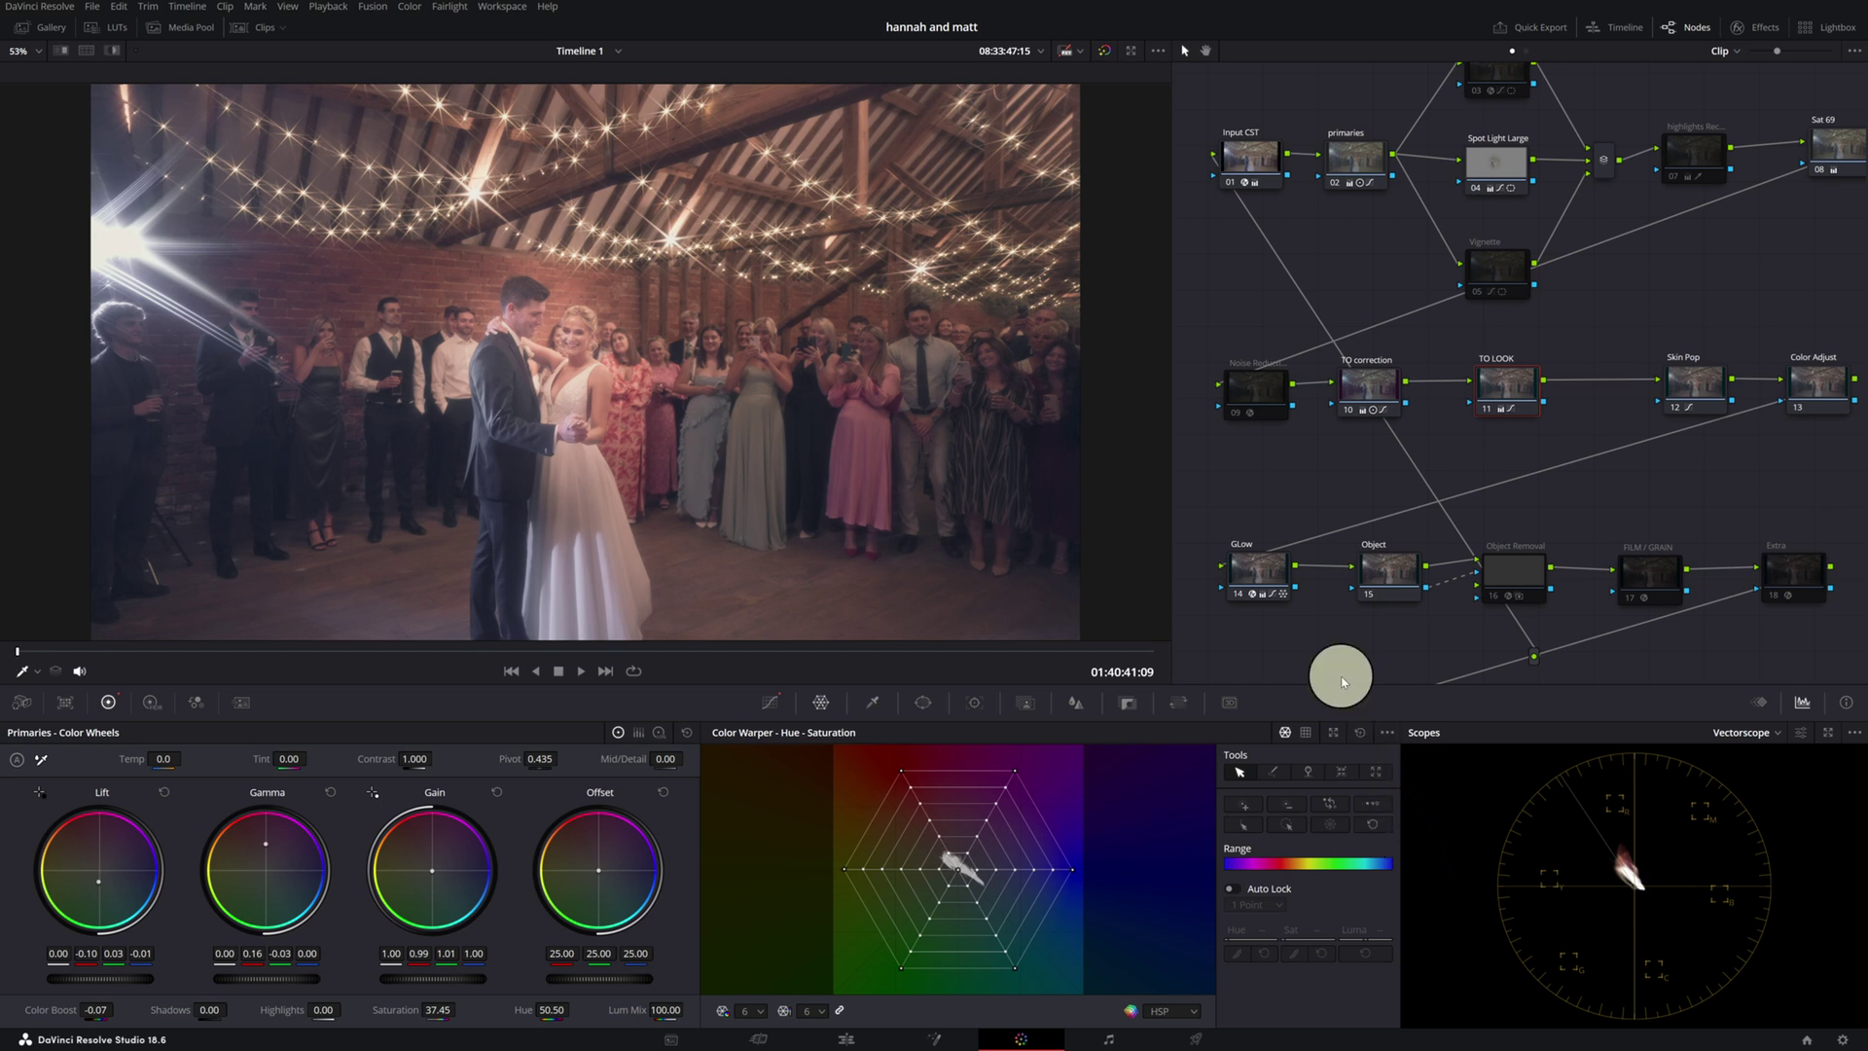
# Step: Undo back to primaries node 02 (Temp 24.0, Tint -4.80, Contrast 1.030) with its unwarped mesh
pyautogui.hotkey('ctrl', 'z')
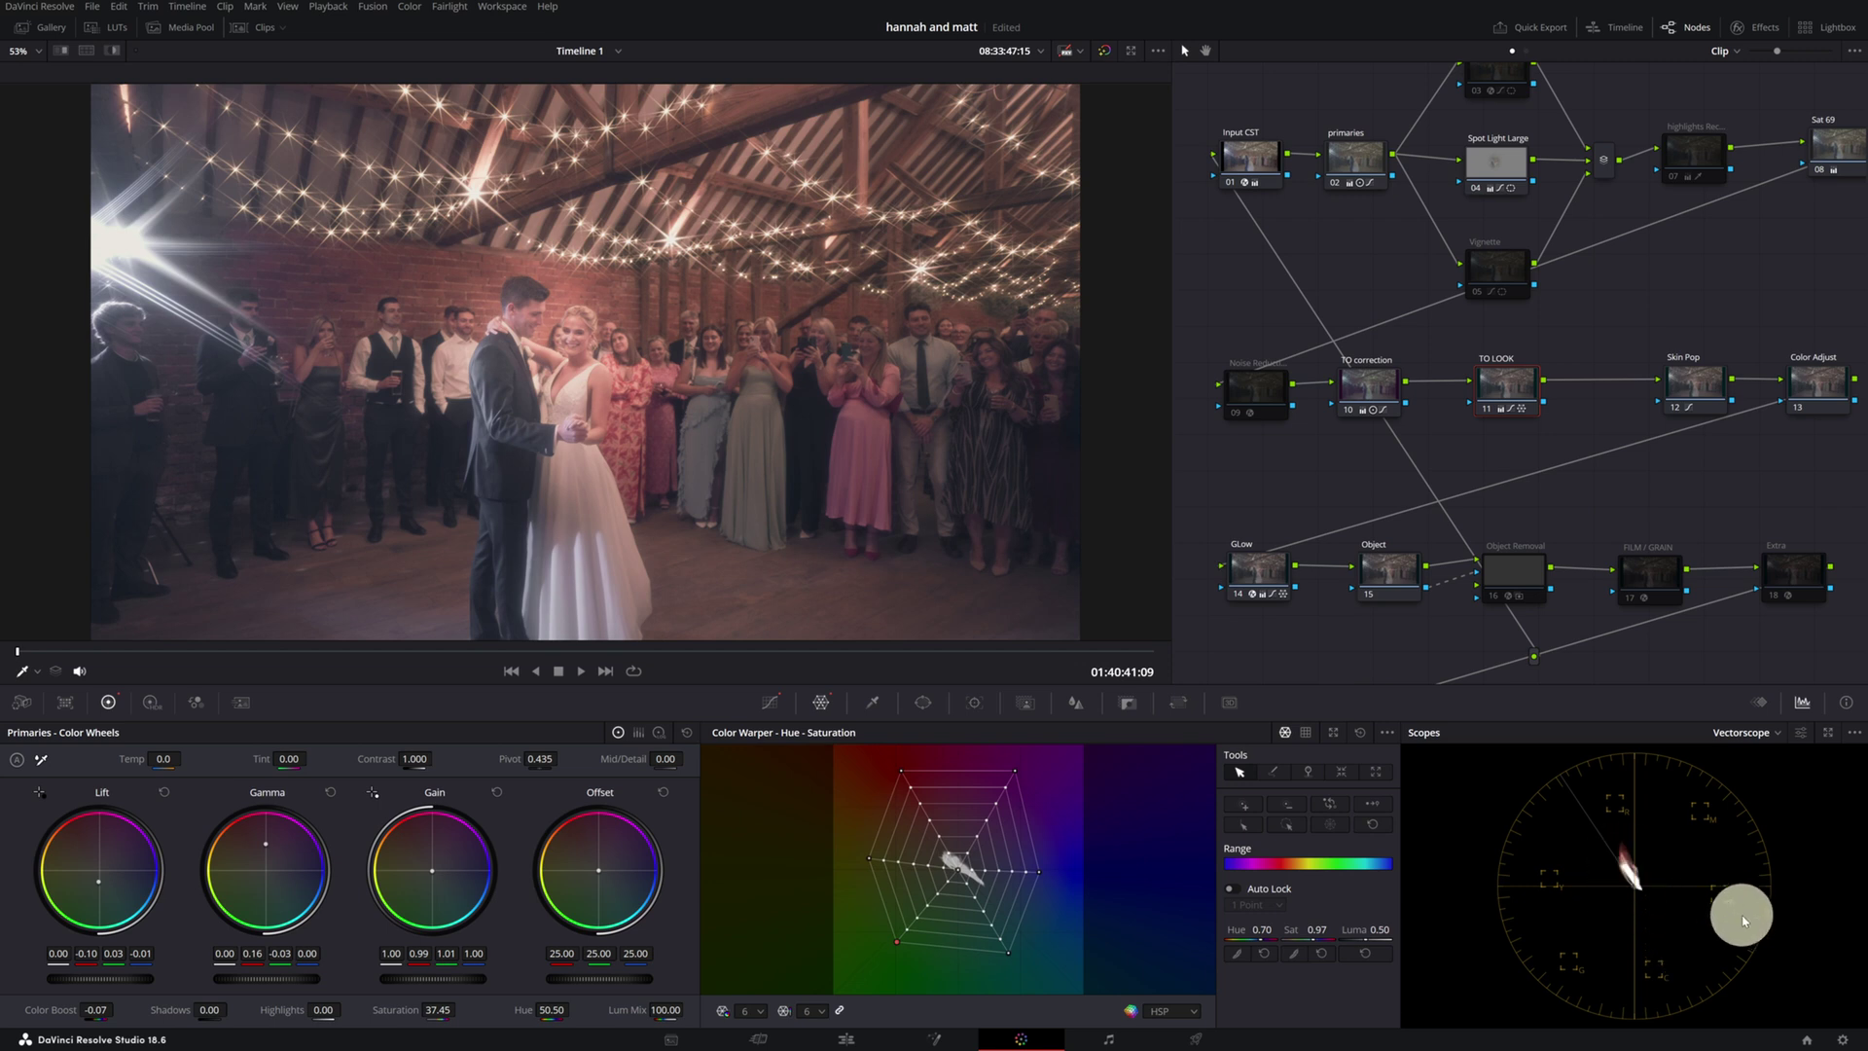
pyautogui.hotkey('ctrl', 'z')
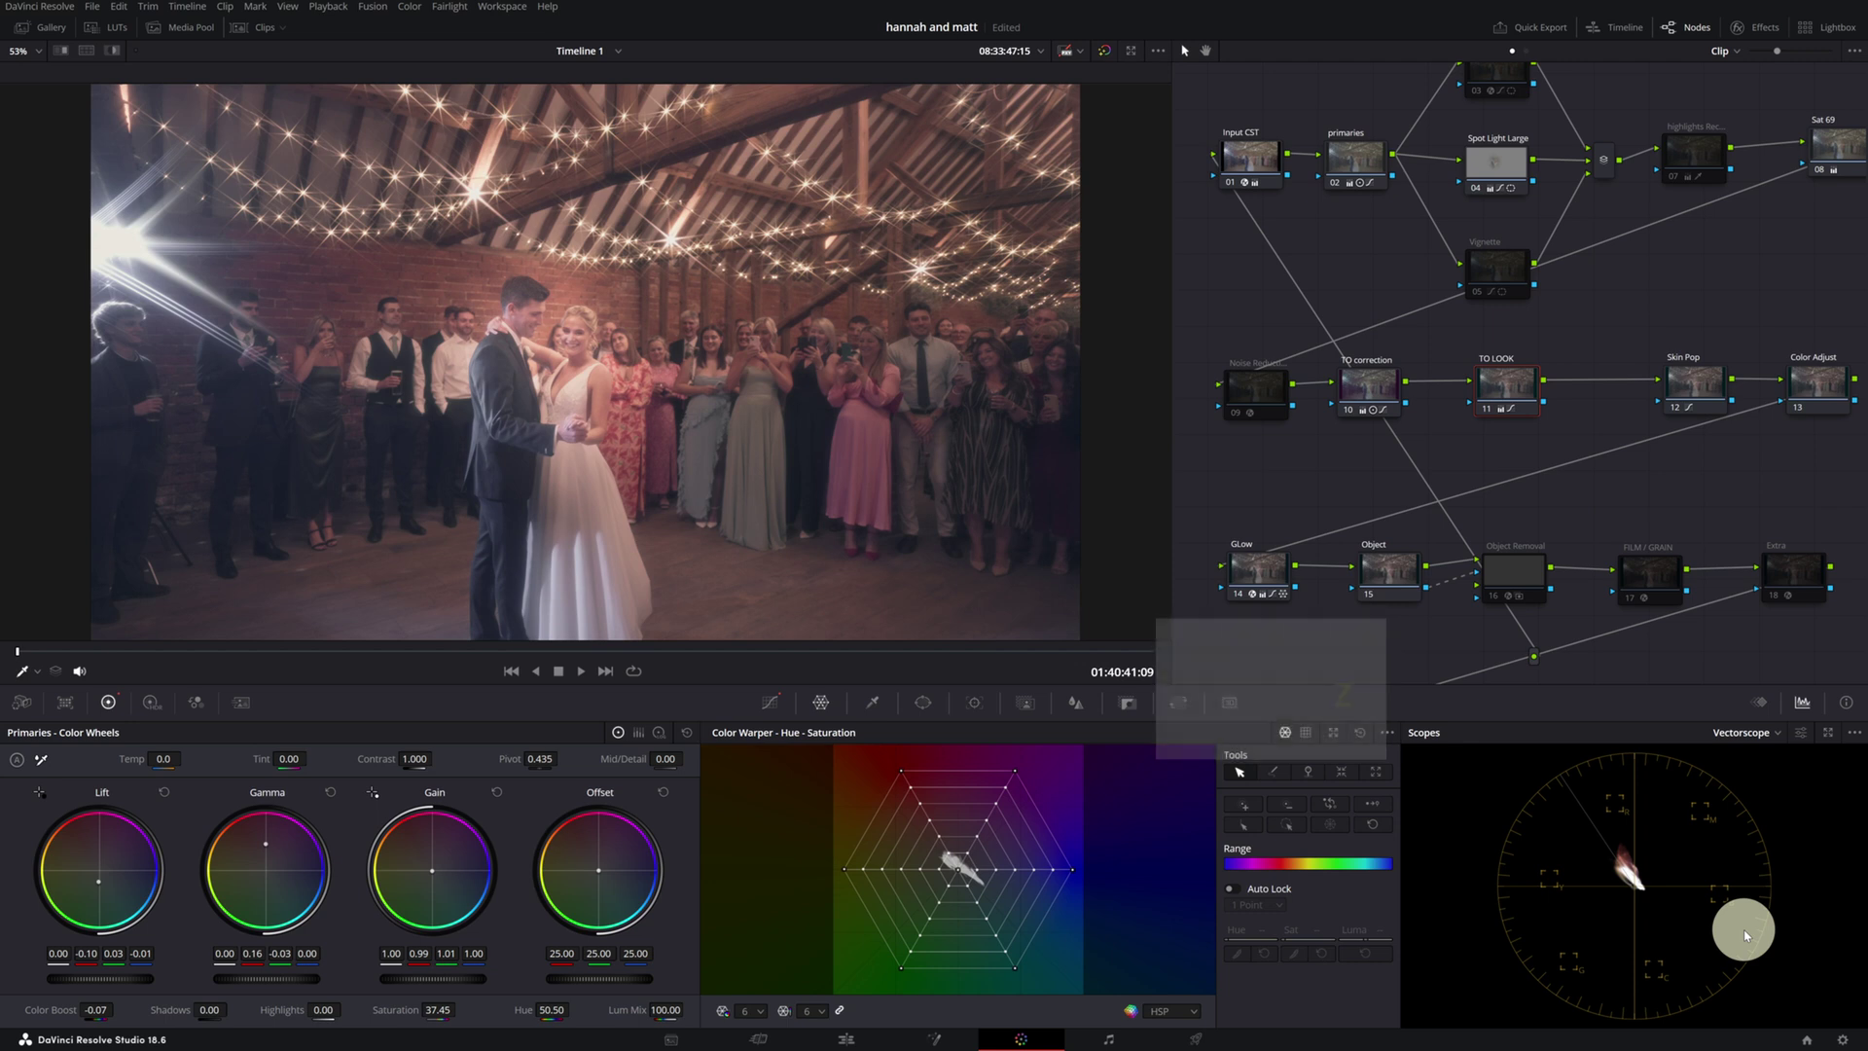
pyautogui.hotkey('ctrl', 'z')
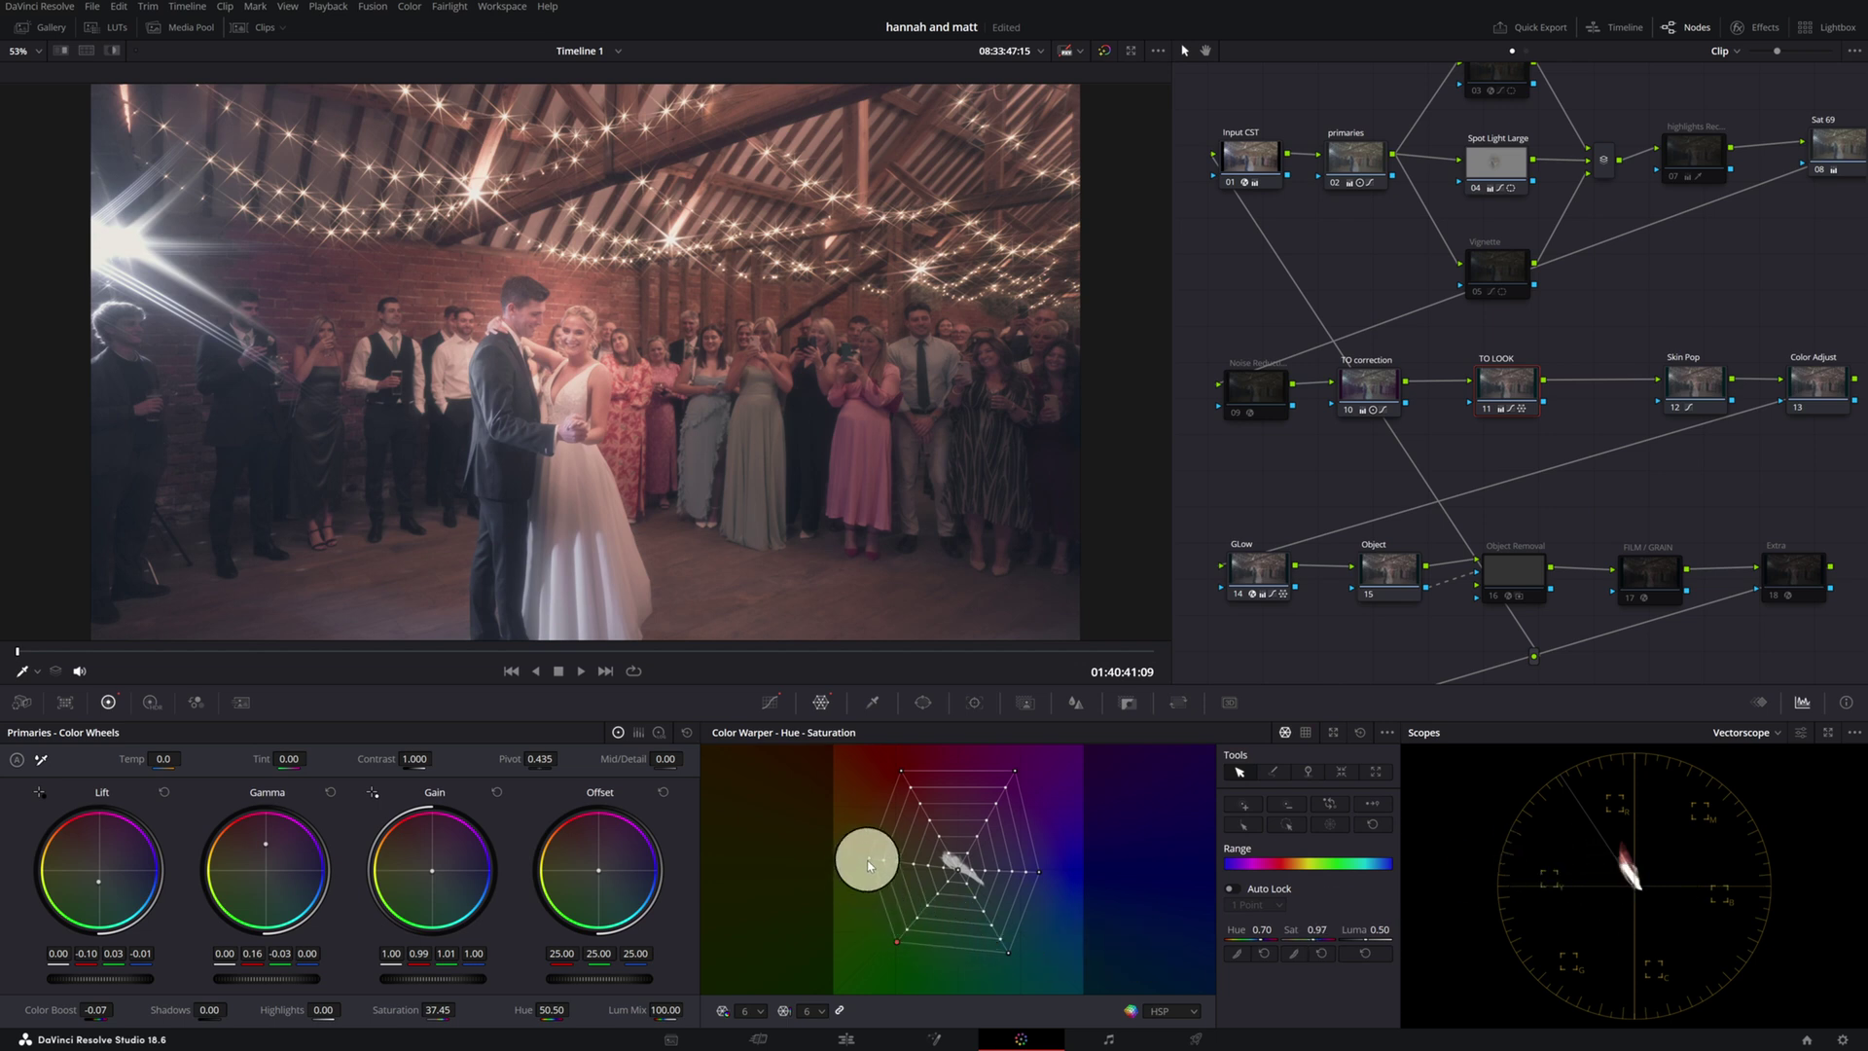
pyautogui.hotkey('ctrl', 'z')
pyautogui.hotkey('ctrl', 'z')
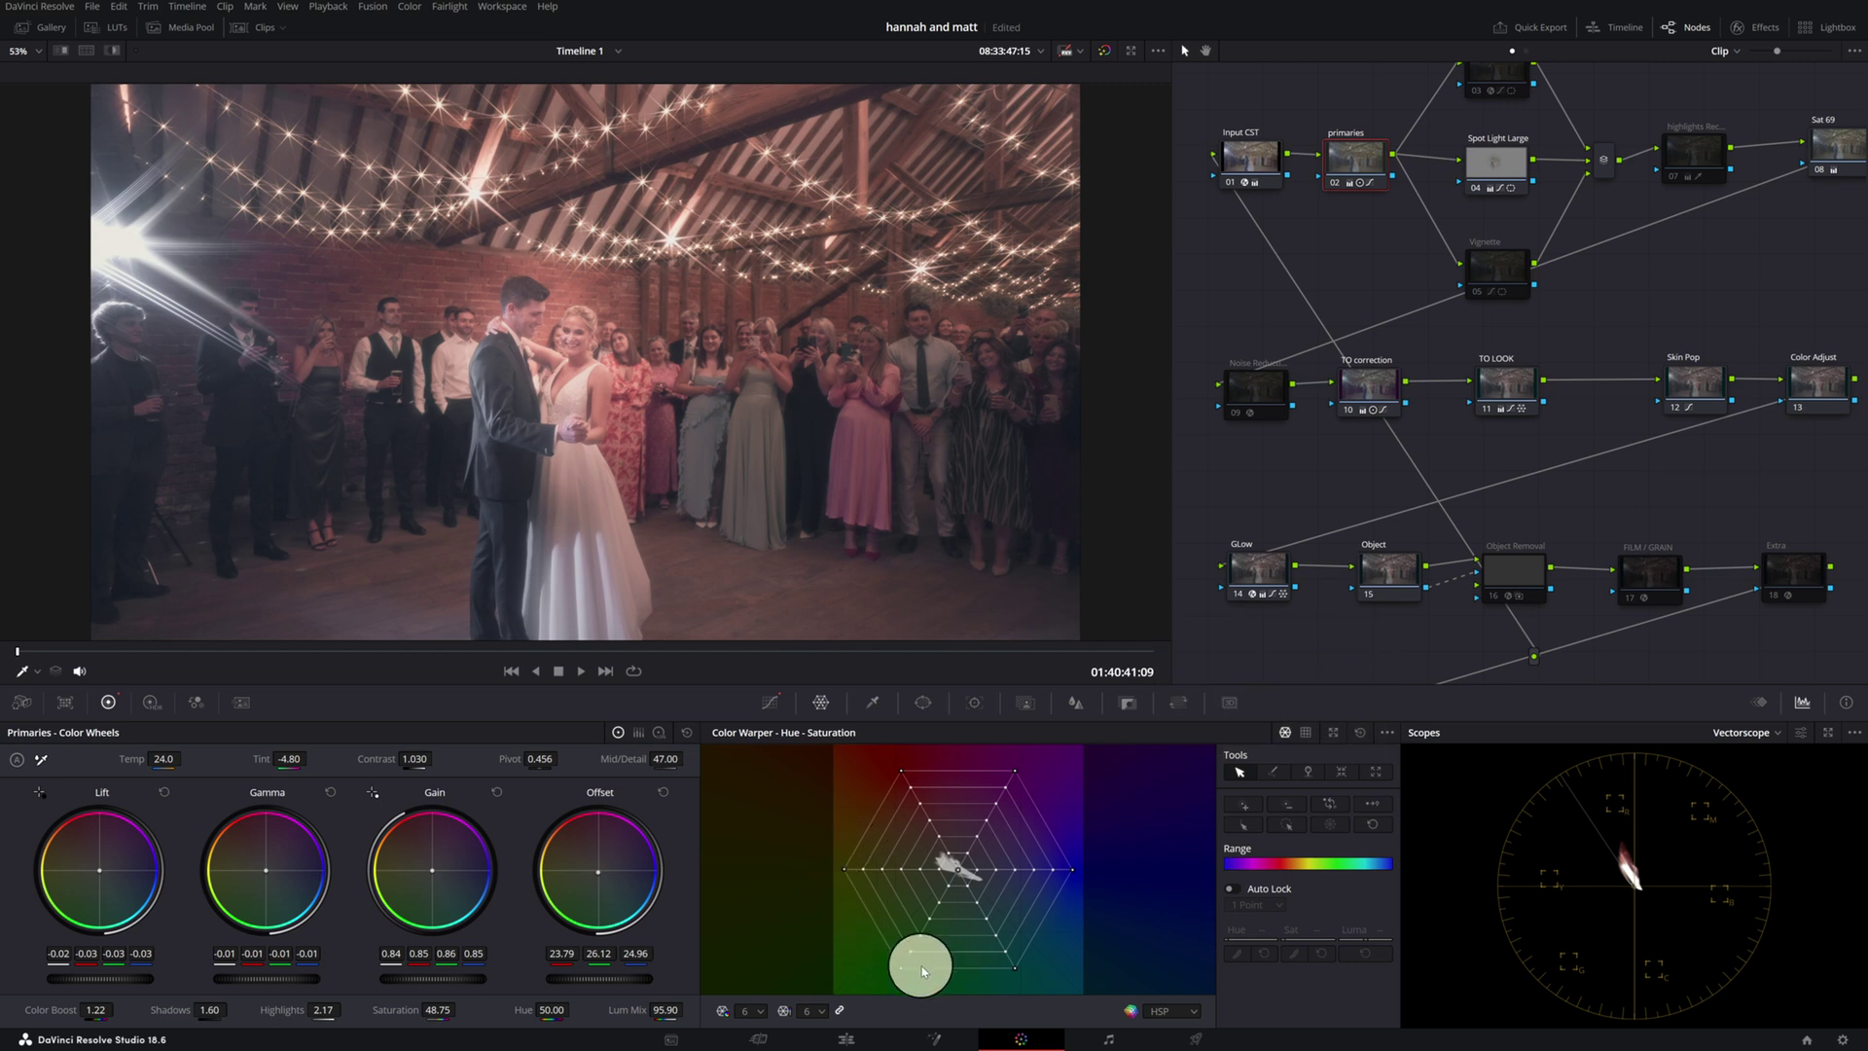
# Step: Drag four outer Color Warper mesh points to shift the barn footage's hues and saturation
pyautogui.click(845, 872)
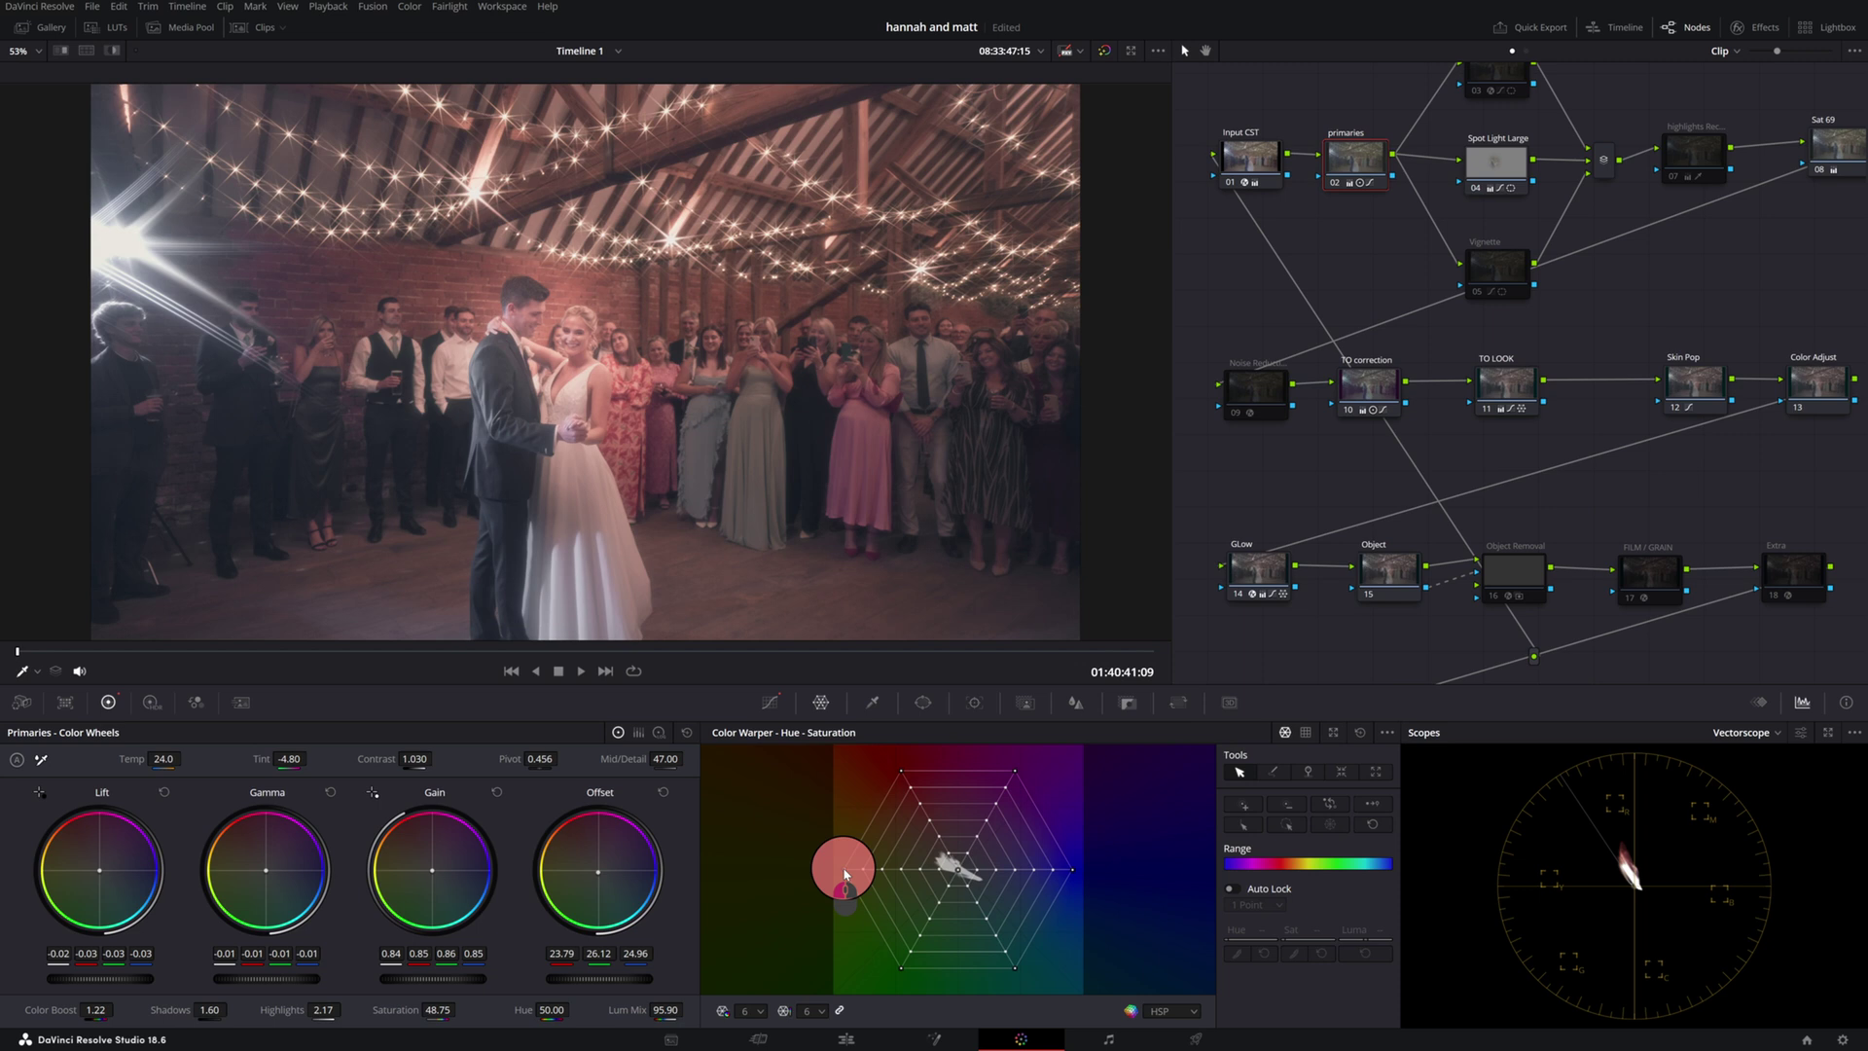
pyautogui.moveTo(851, 870); pyautogui.dragTo(862, 864)
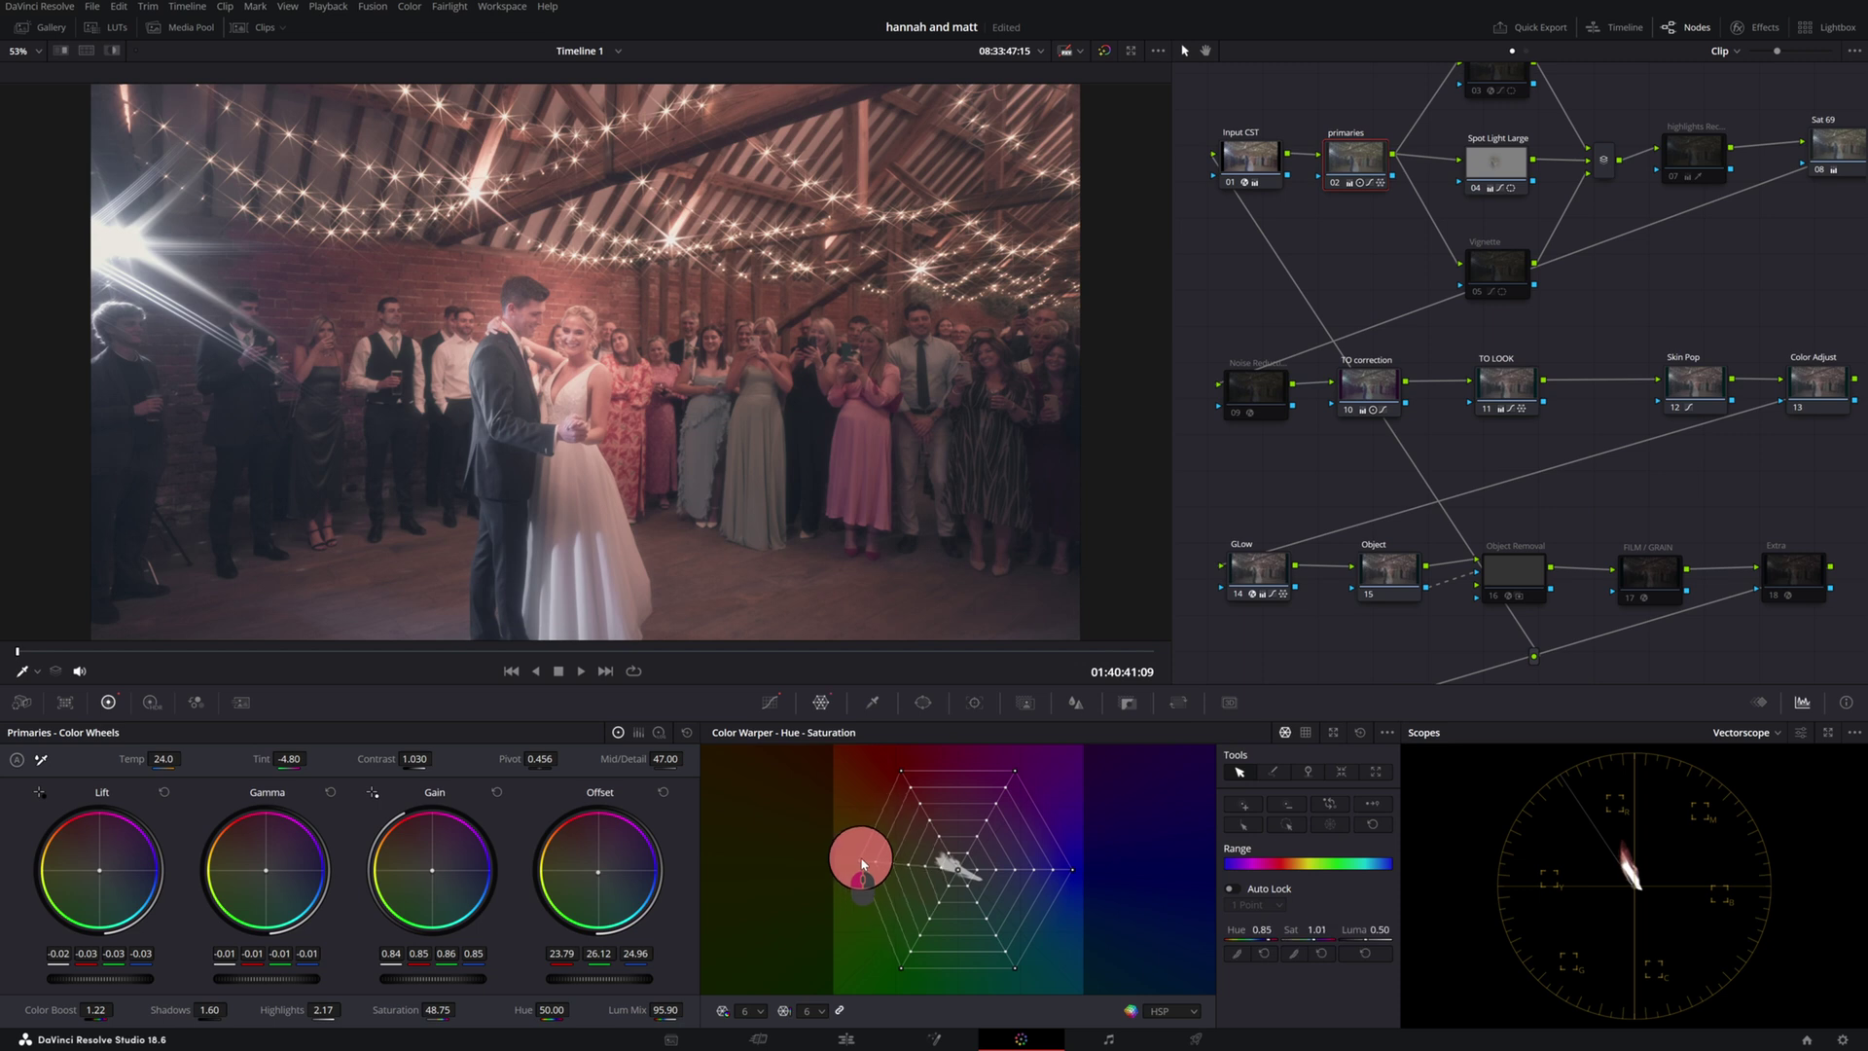
pyautogui.click(900, 971)
pyautogui.moveTo(905, 965); pyautogui.dragTo(1007, 951)
pyautogui.moveTo(1074, 878); pyautogui.dragTo(1070, 874)
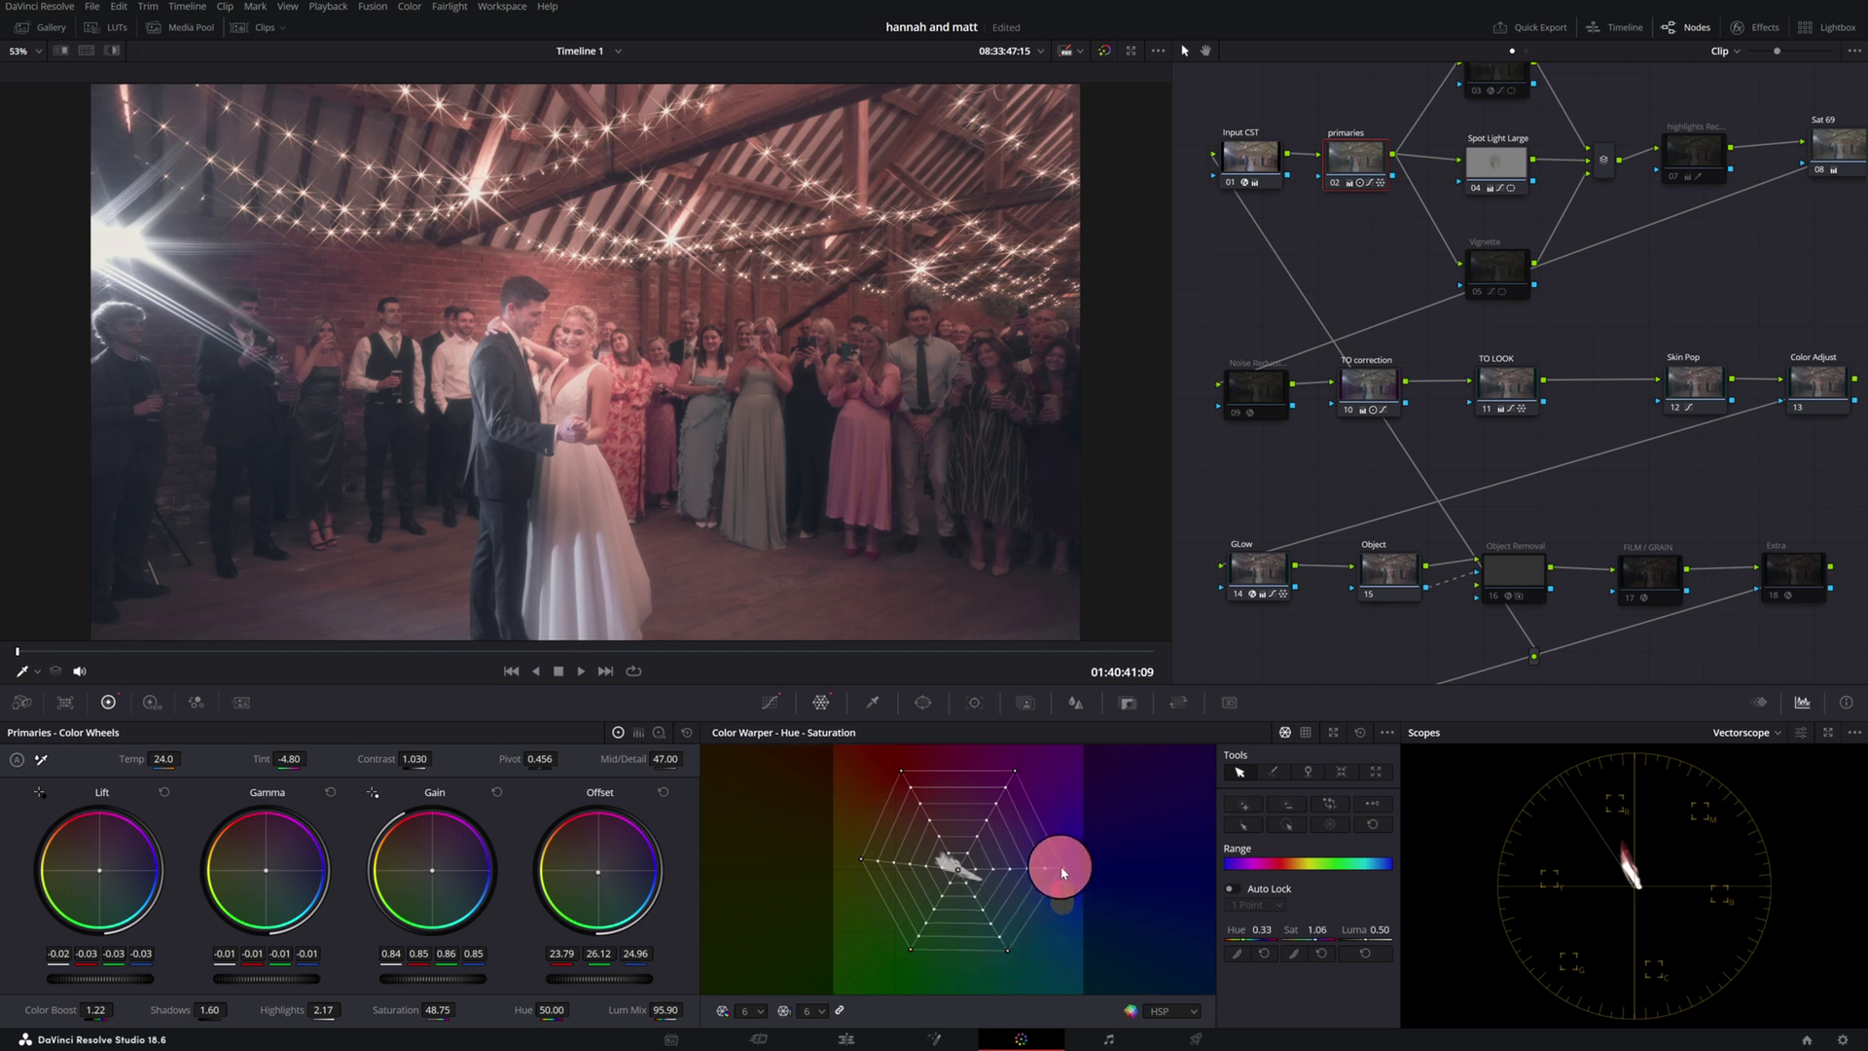
pyautogui.moveTo(1011, 767); pyautogui.dragTo(1012, 779)
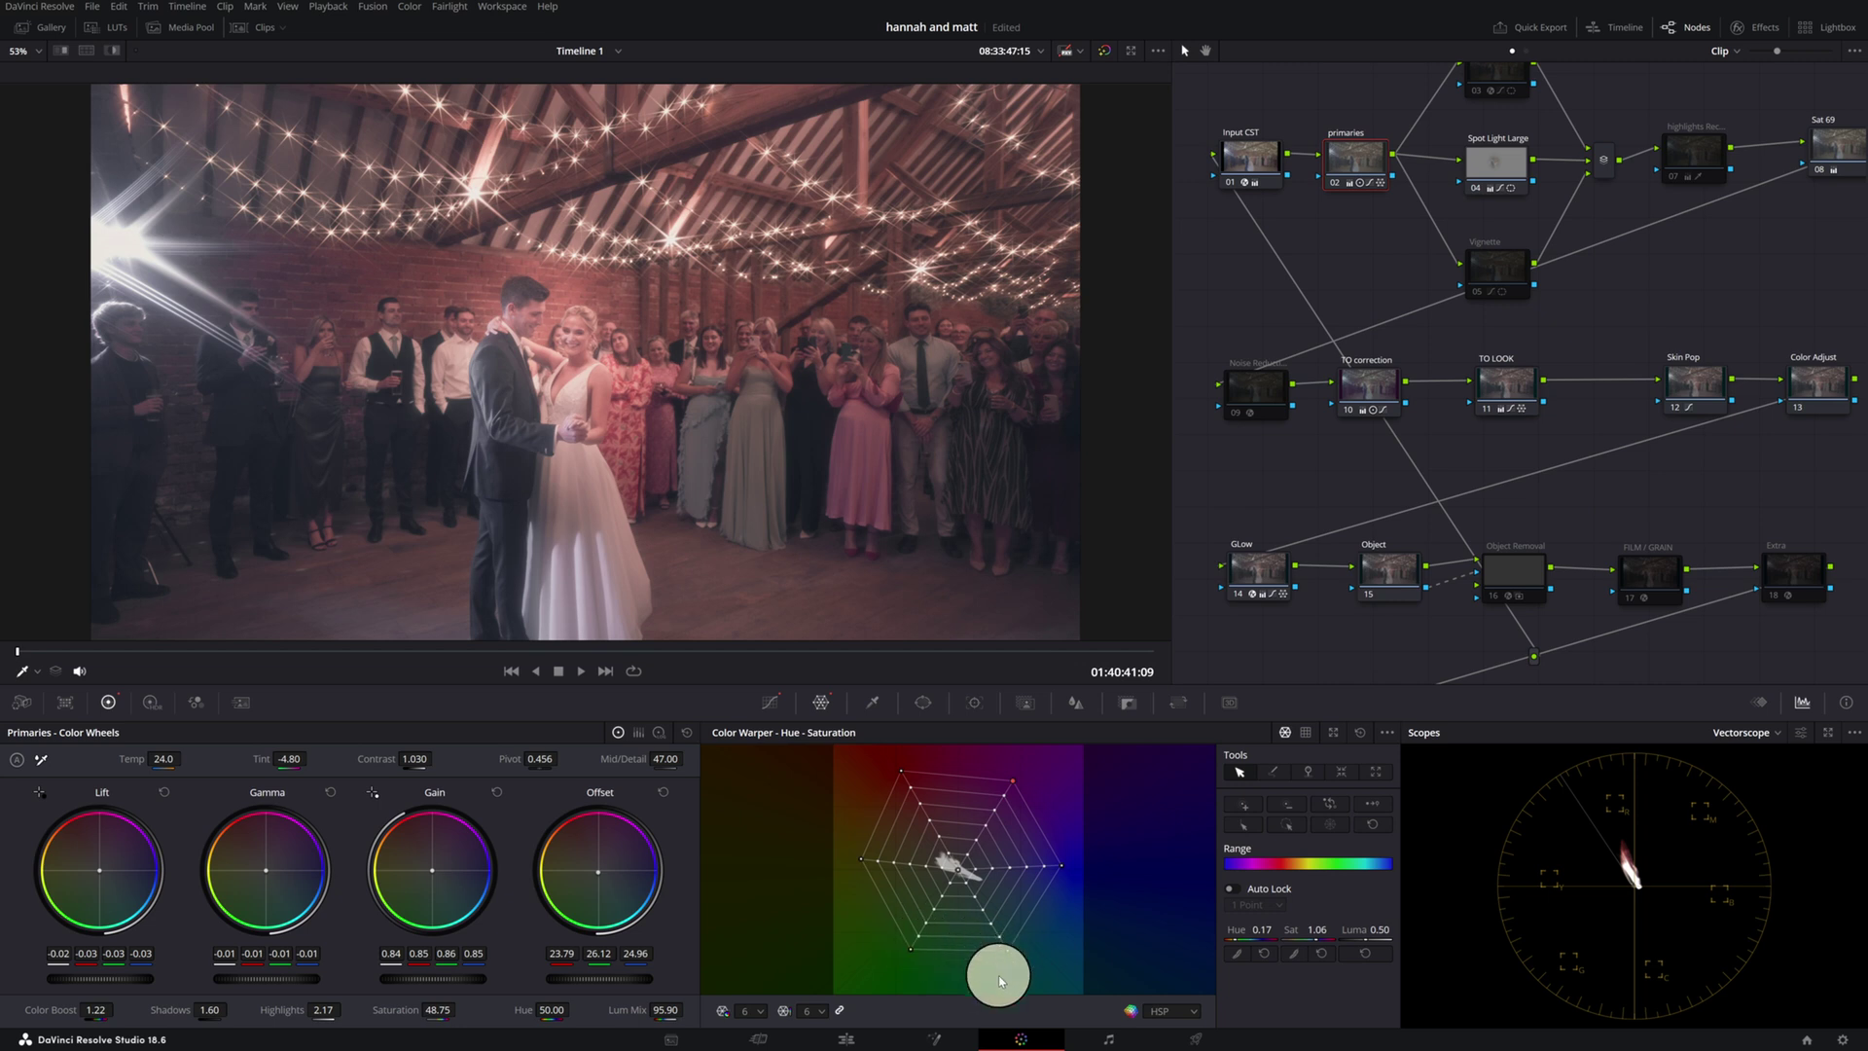
# Step: Undo and redo the mesh point moves to compare the warped and plain grade
pyautogui.hotkey('ctrl', 'z')
pyautogui.hotkey('ctrl', 'z')
pyautogui.hotkey('ctrl', 'z')
pyautogui.hotkey('ctrl', 'z')
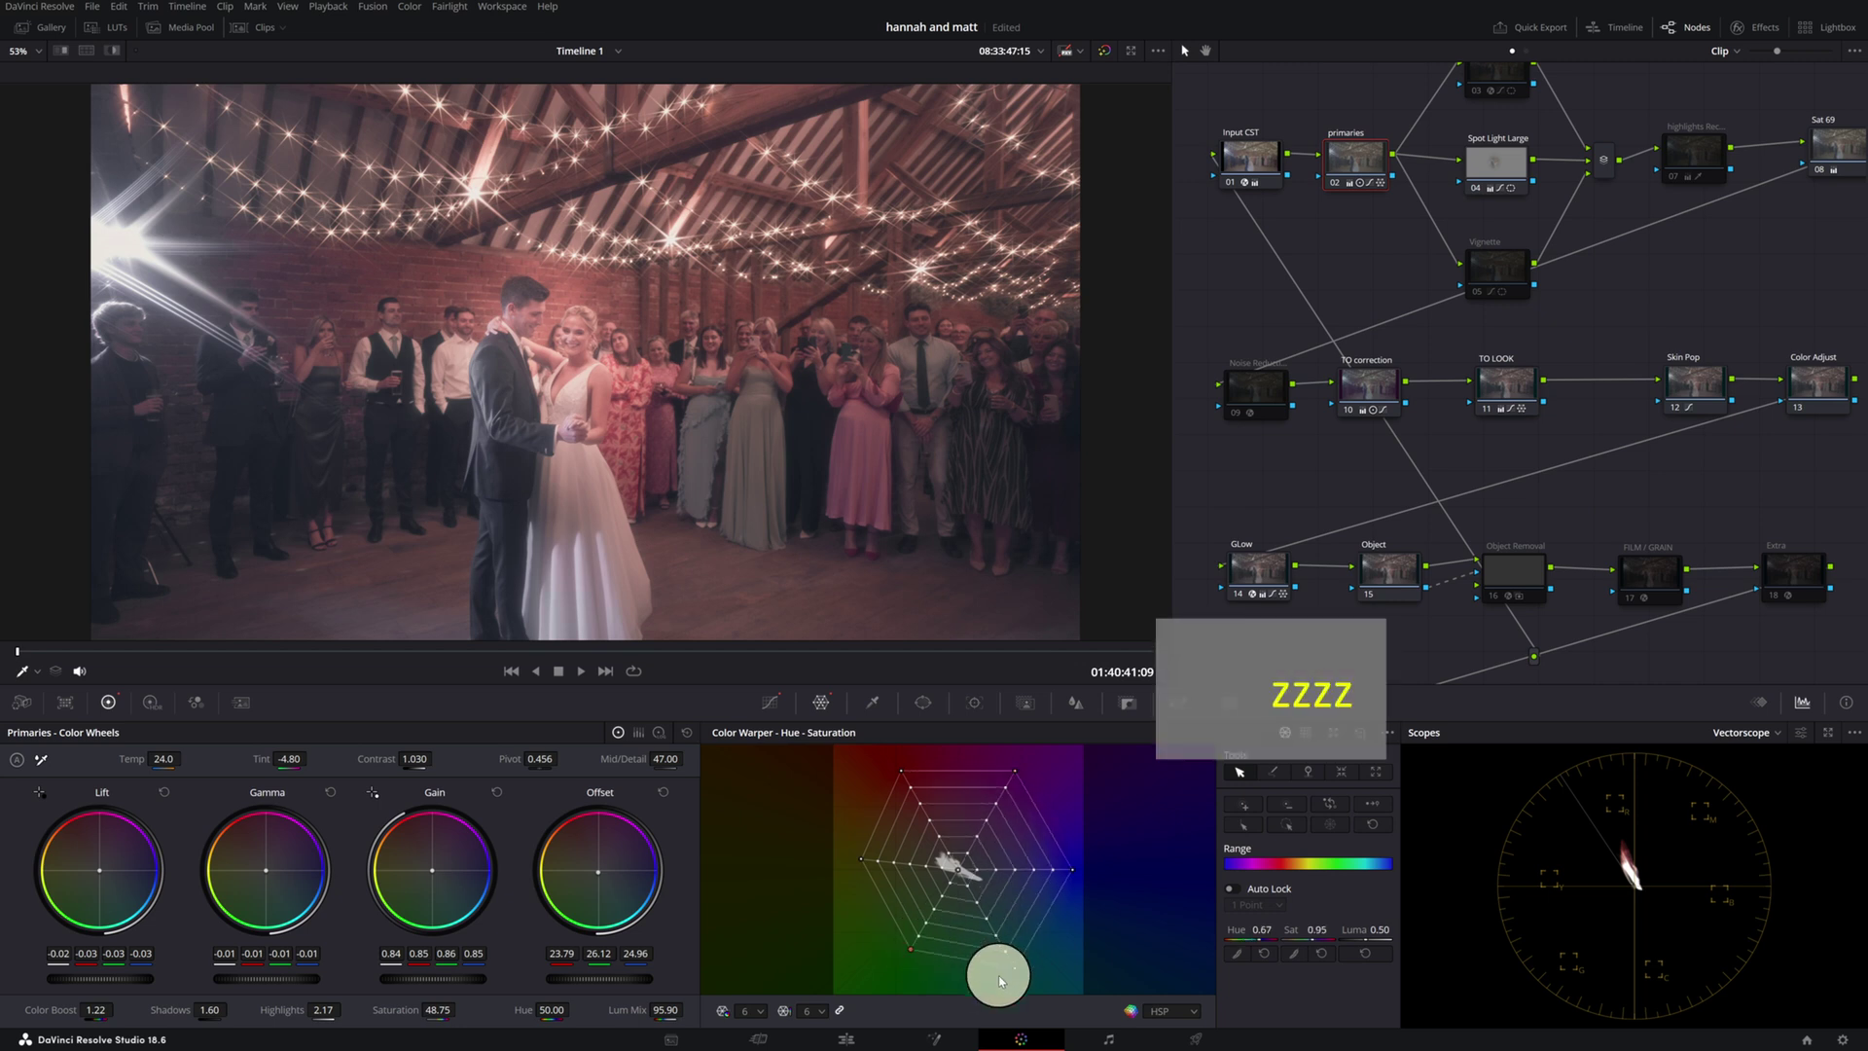
pyautogui.hotkey('ctrl', 'z')
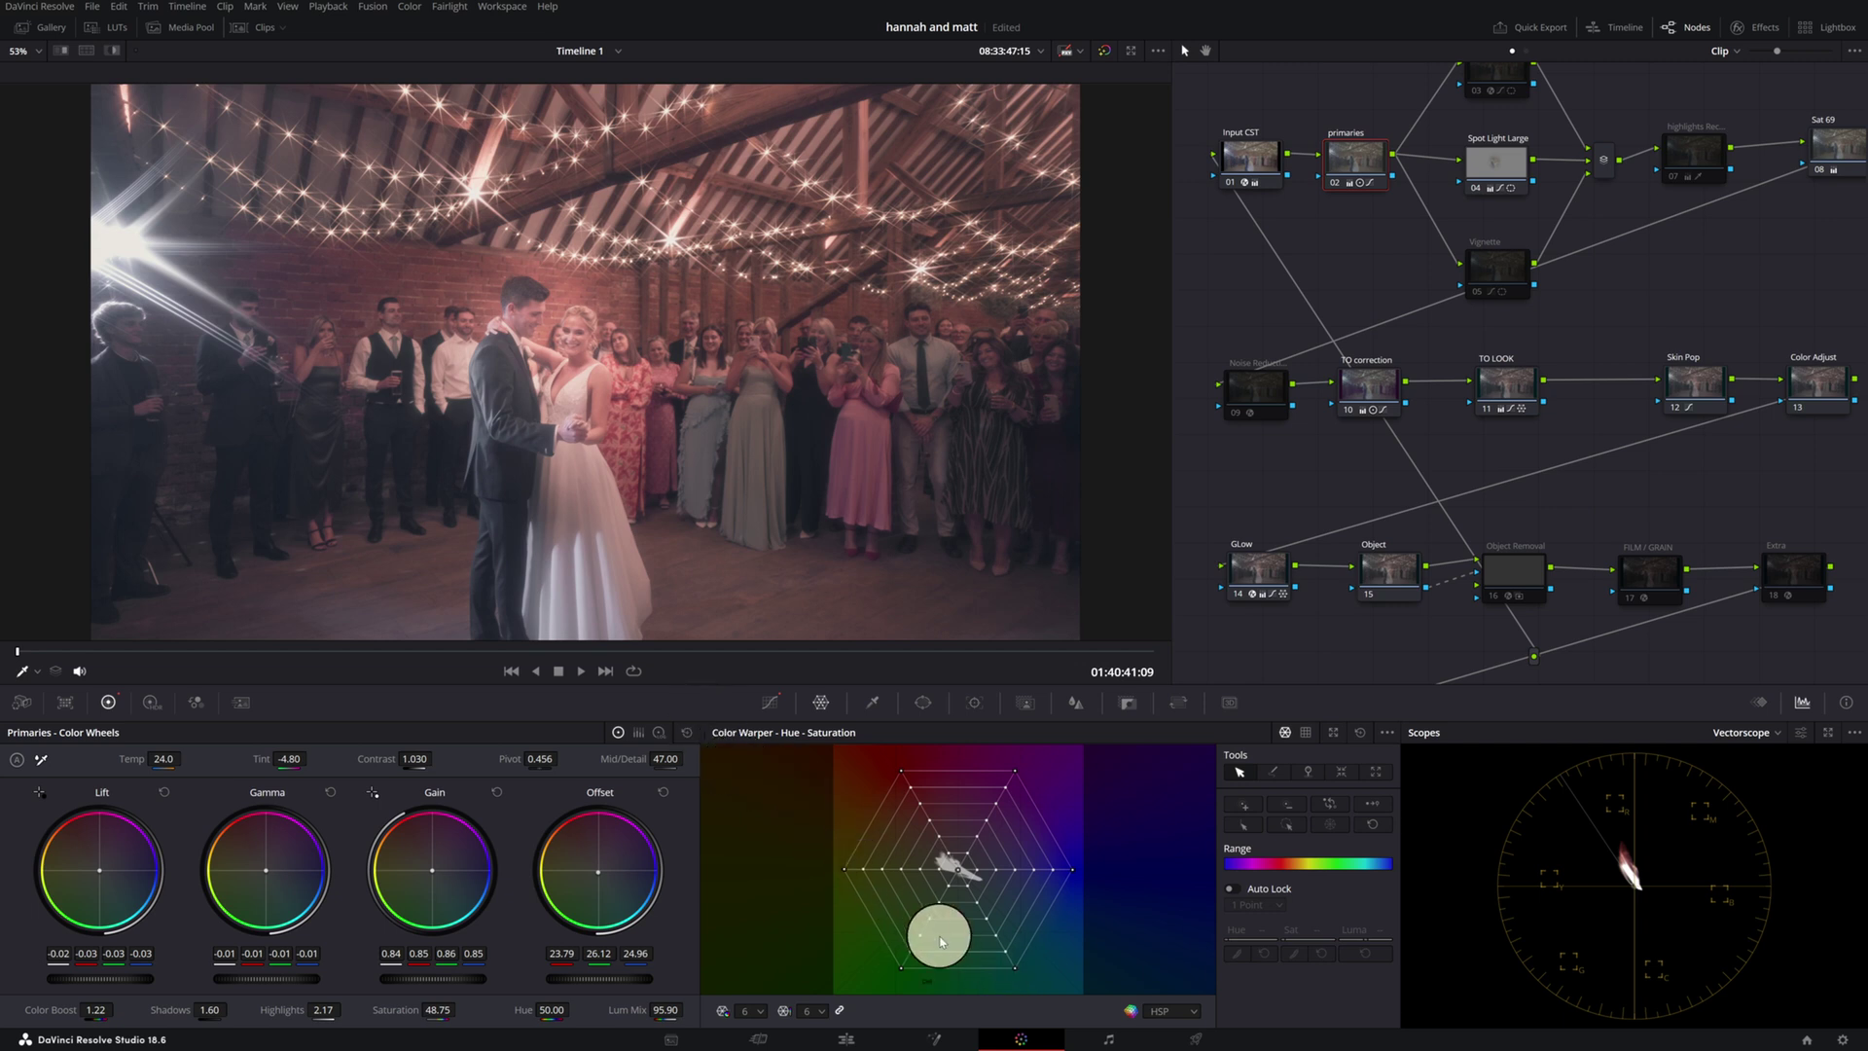
pyautogui.hotkey('ctrl', 'z')
pyautogui.hotkey('ctrl', 'z')
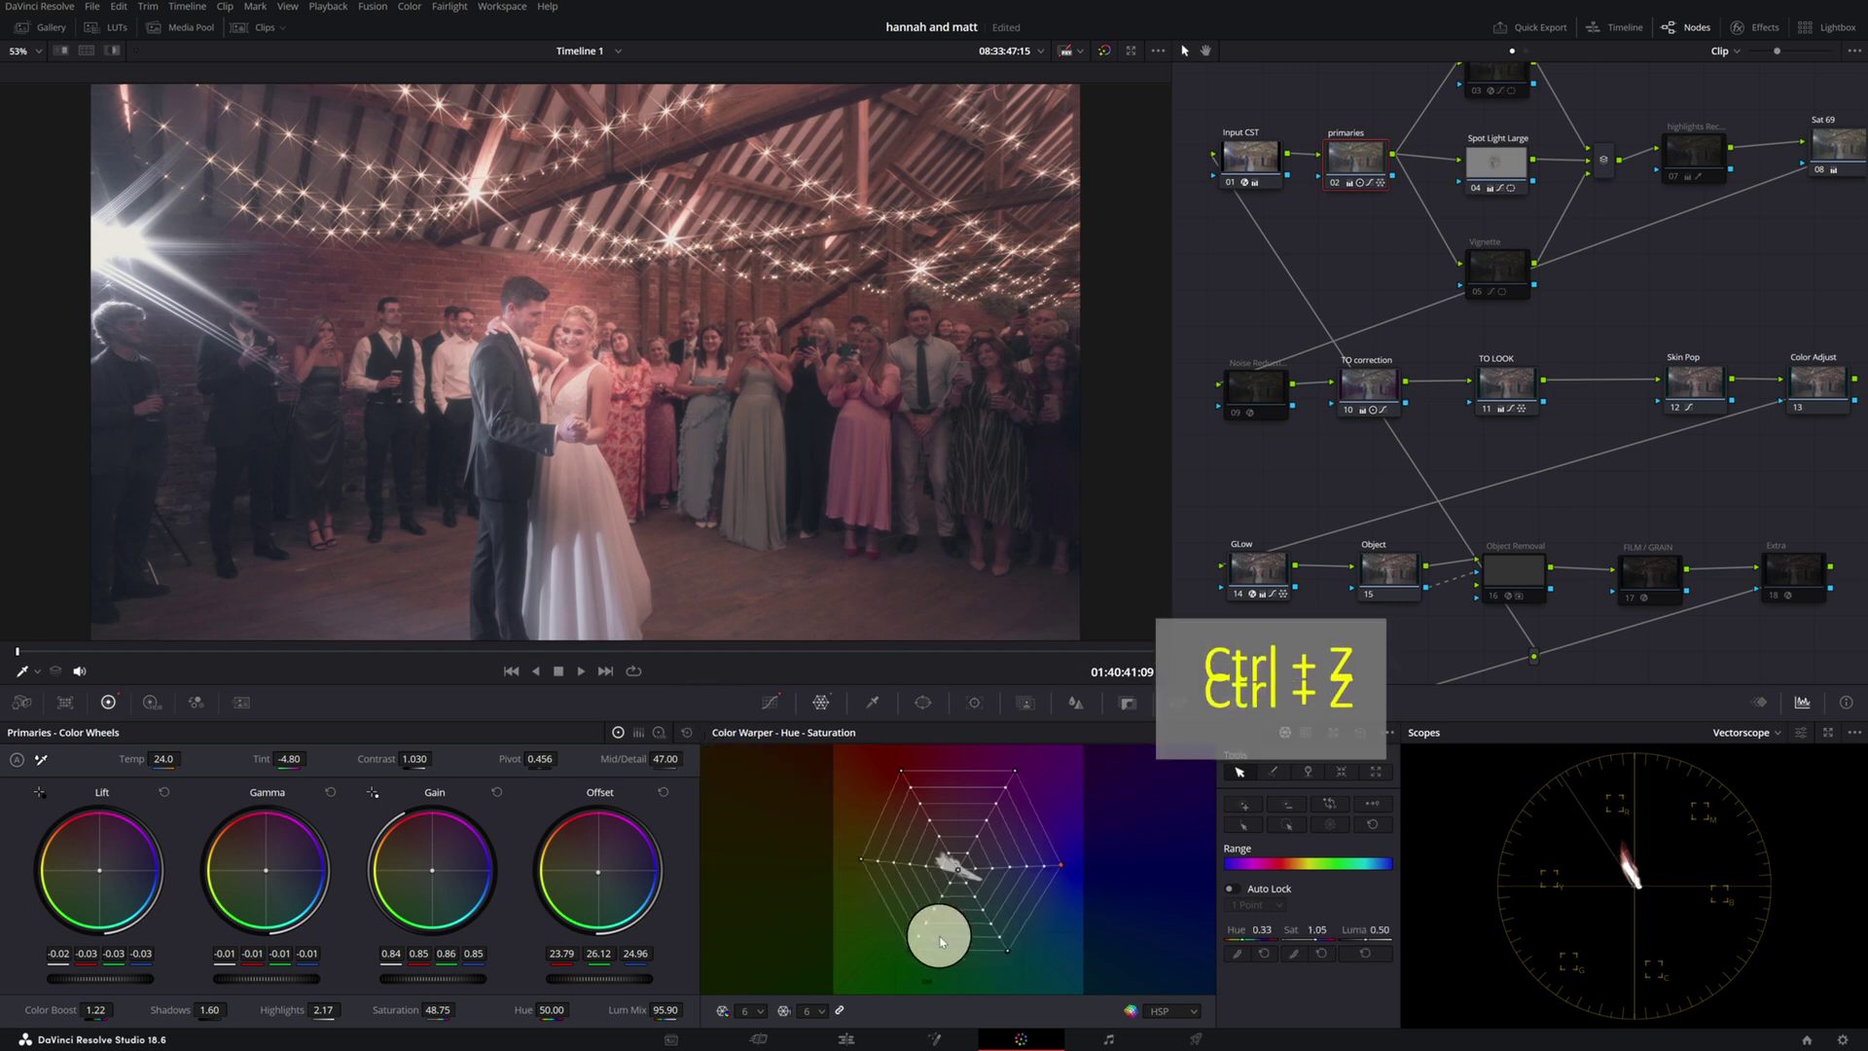
pyautogui.hotkey('ctrl', 'z')
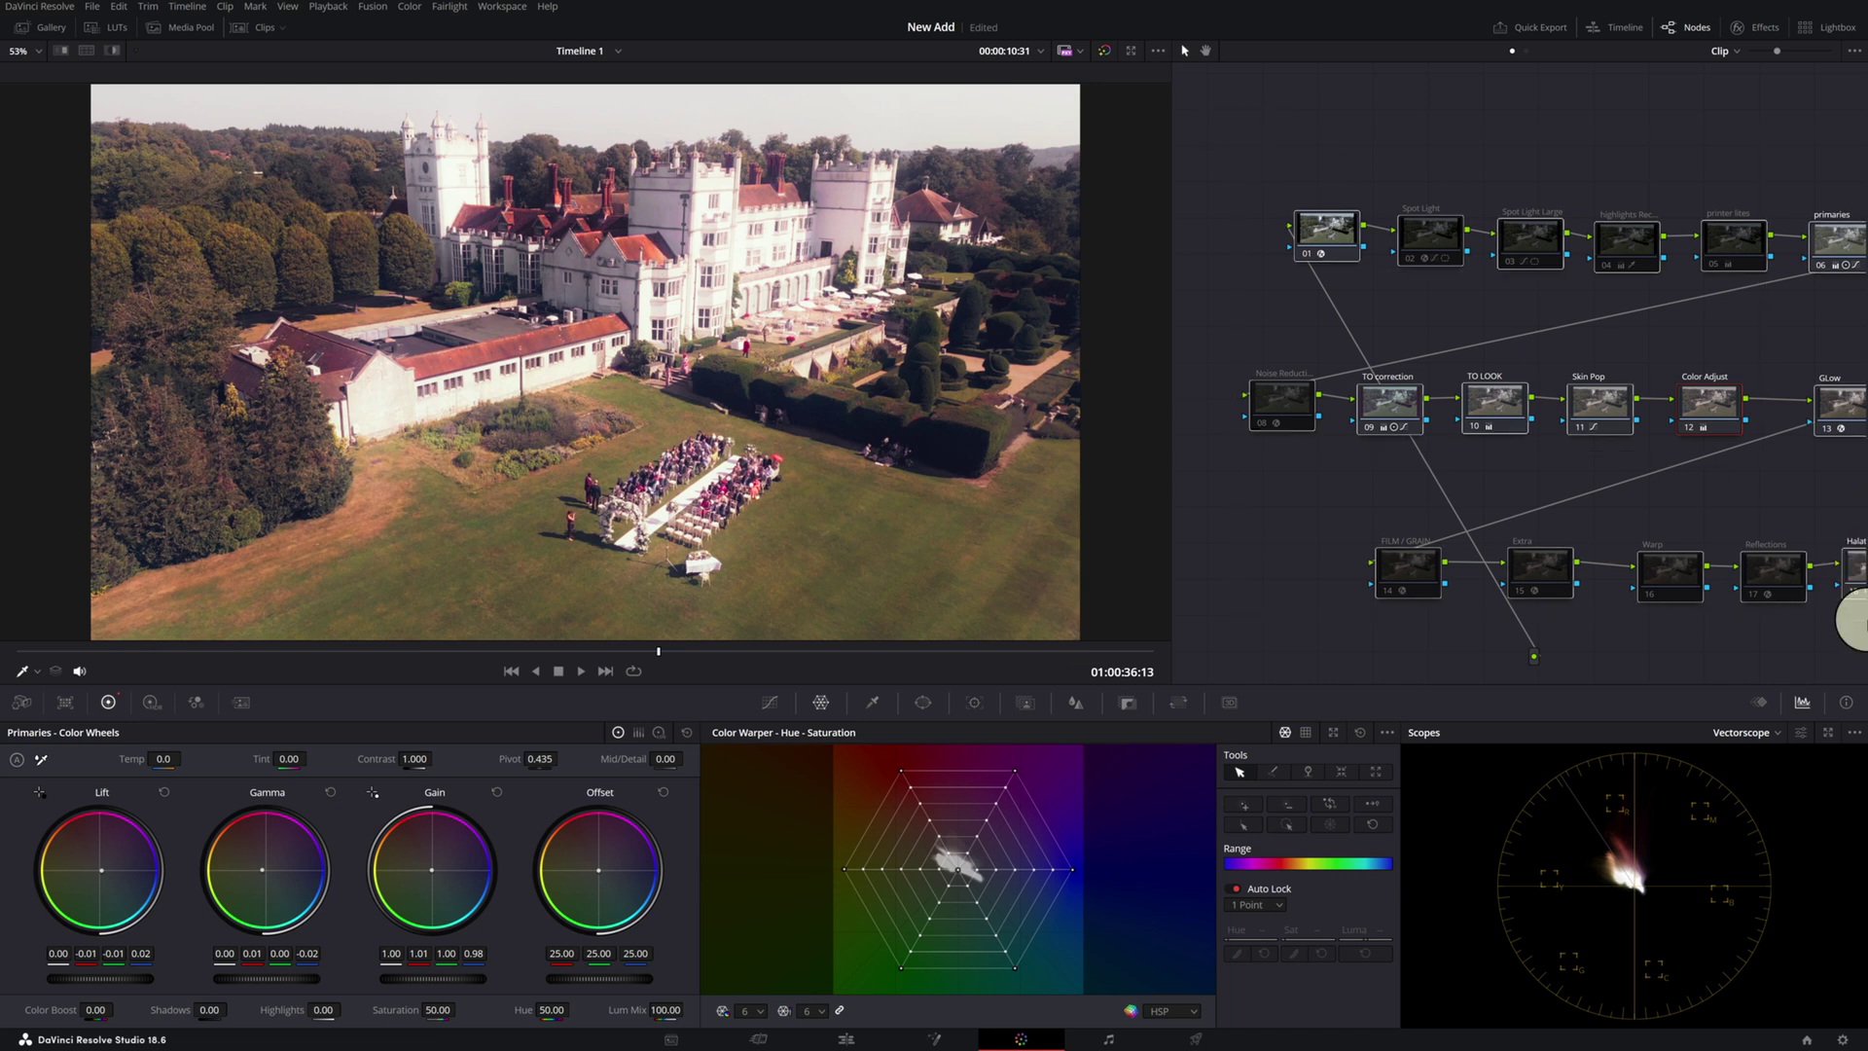
# Step: Delete all the drone shot's grade nodes and add one fresh serial node with Alt+S
pyautogui.press('BackSpace')
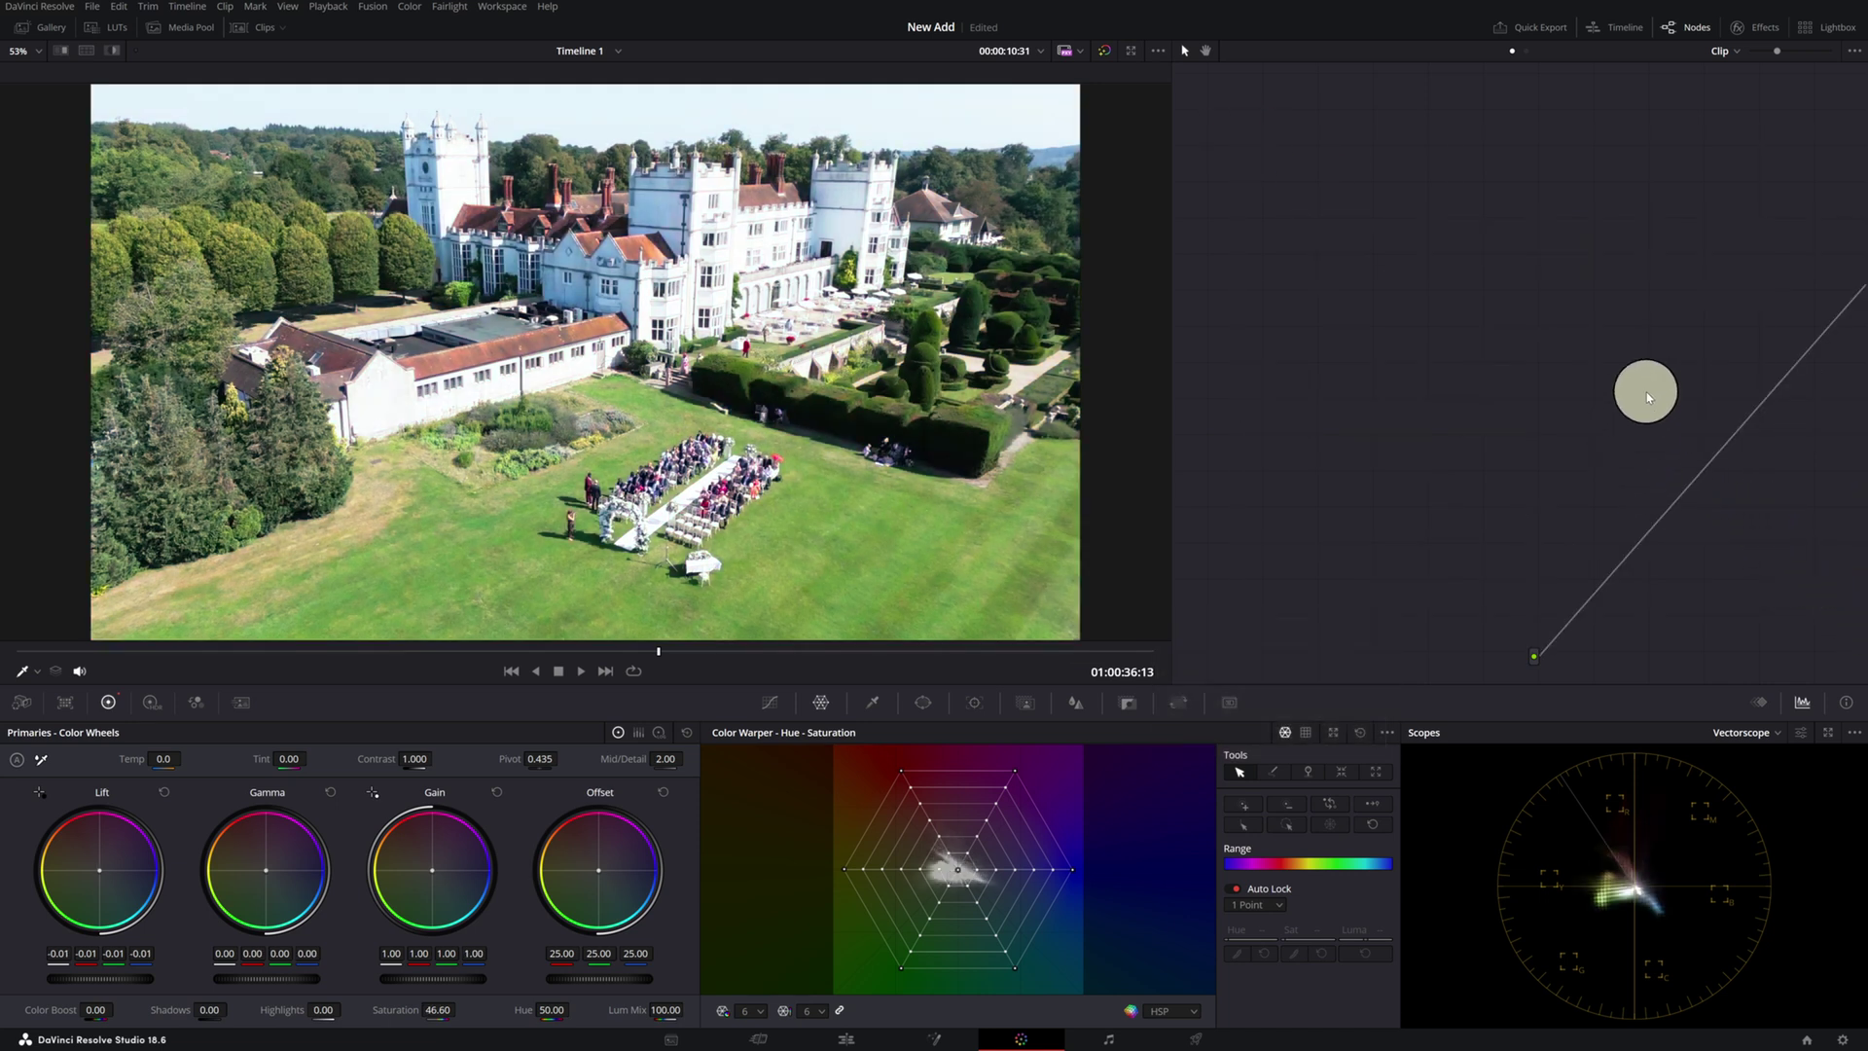
pyautogui.hotkey('ctrl', 'z')
pyautogui.click(1731, 609)
pyautogui.press('BackSpace')
pyautogui.hotkey('alt', 's')
pyautogui.click(1454, 333)
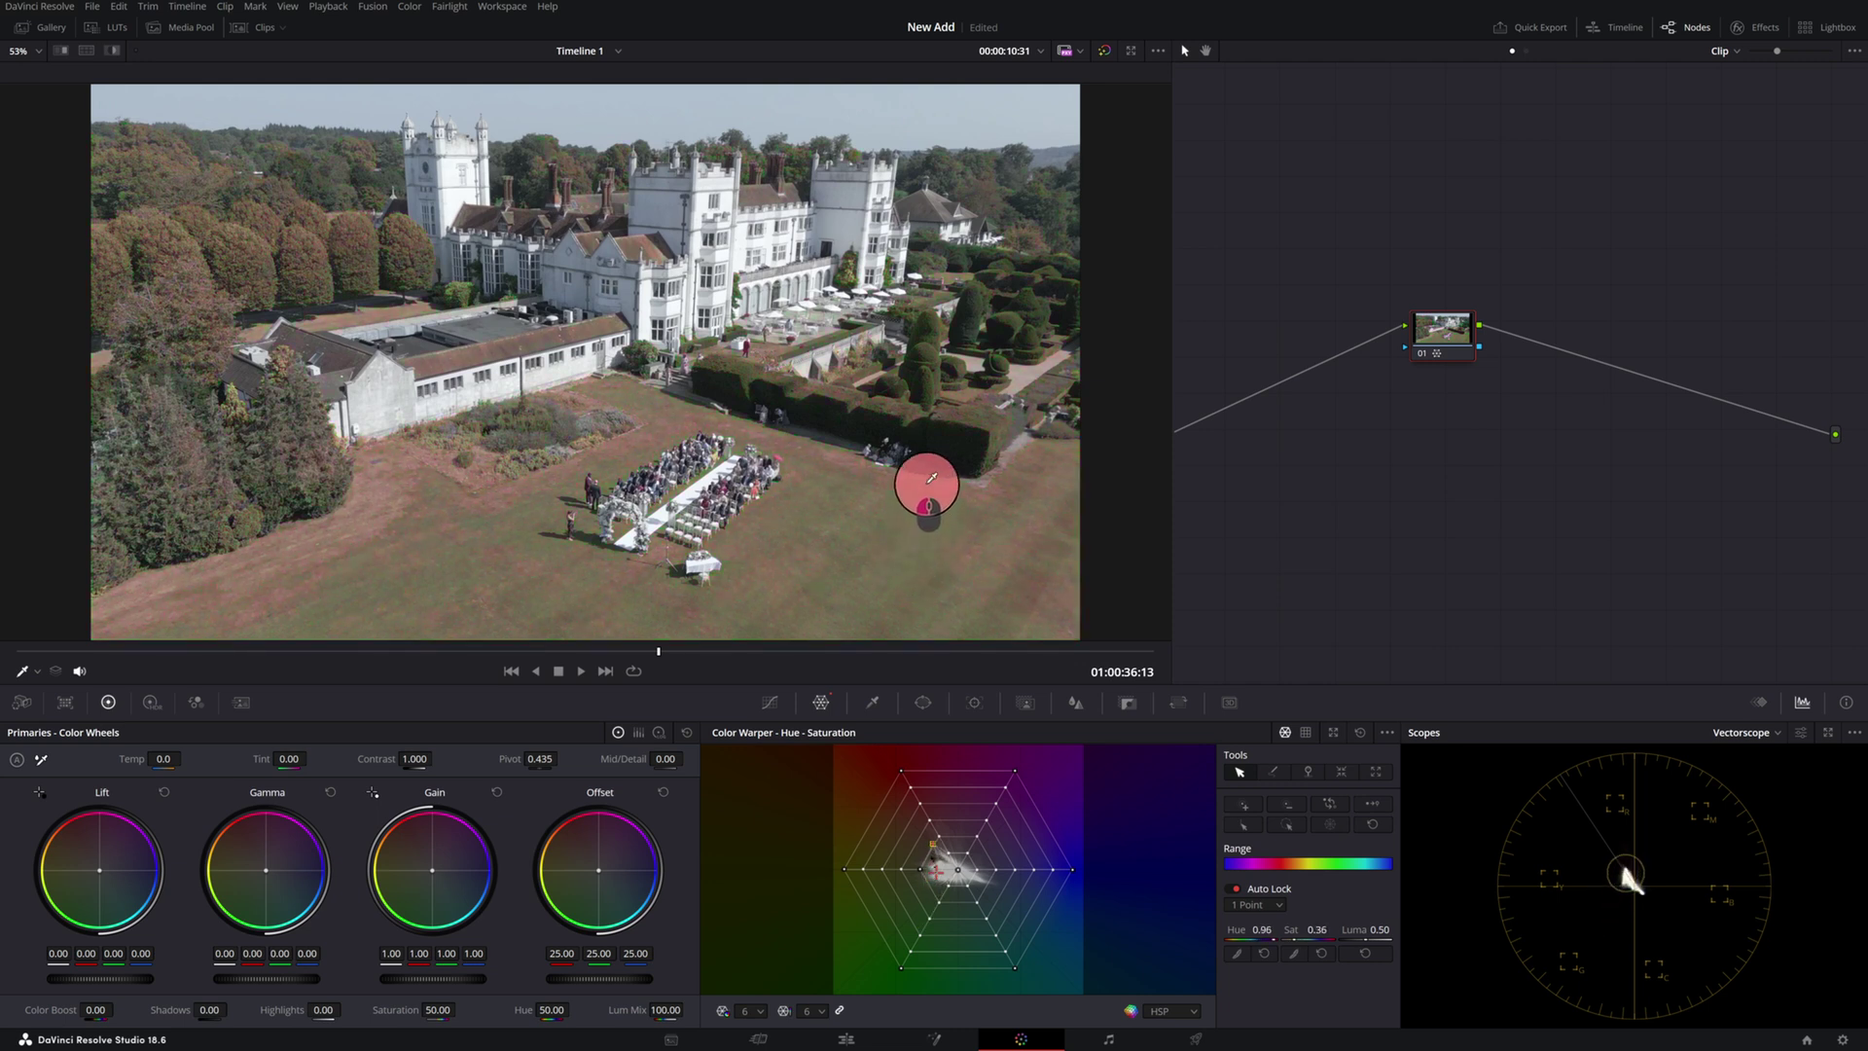
# Step: Sample the lawn colour in the viewer and drag its warper point to shift the hue
pyautogui.click(932, 535)
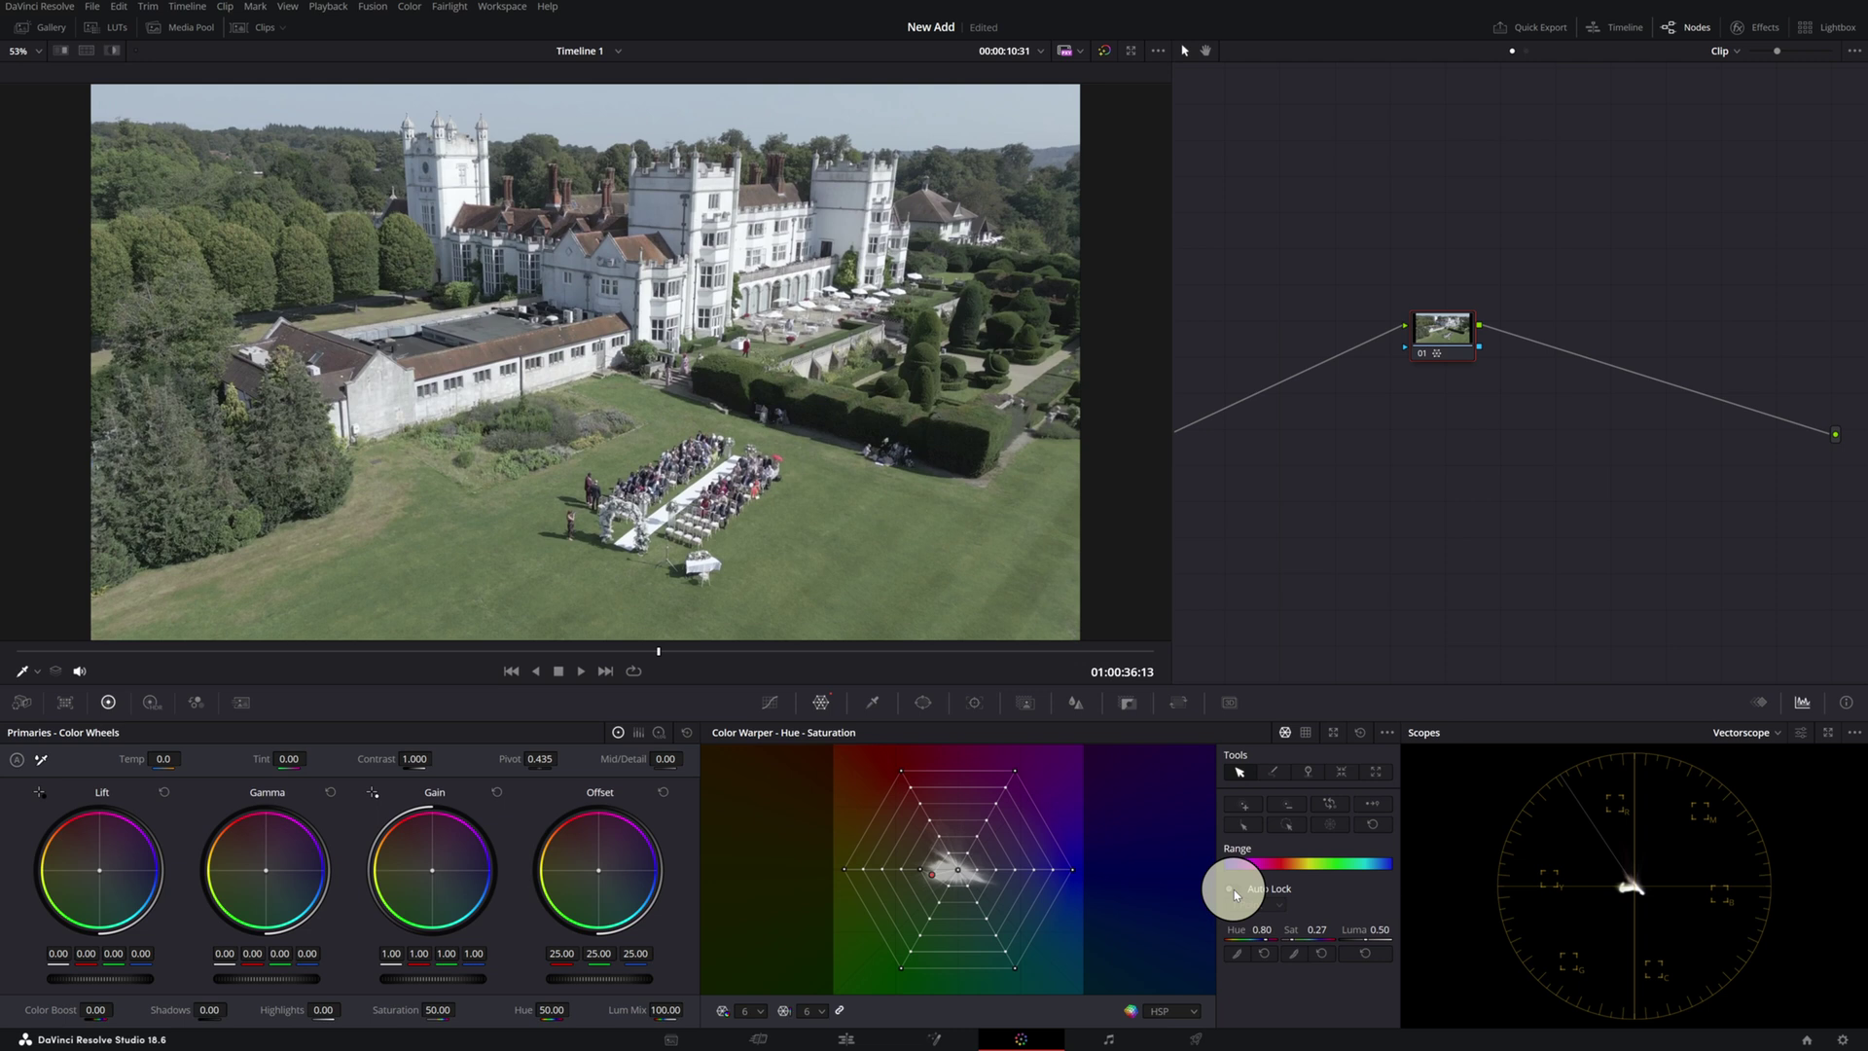
pyautogui.click(925, 585)
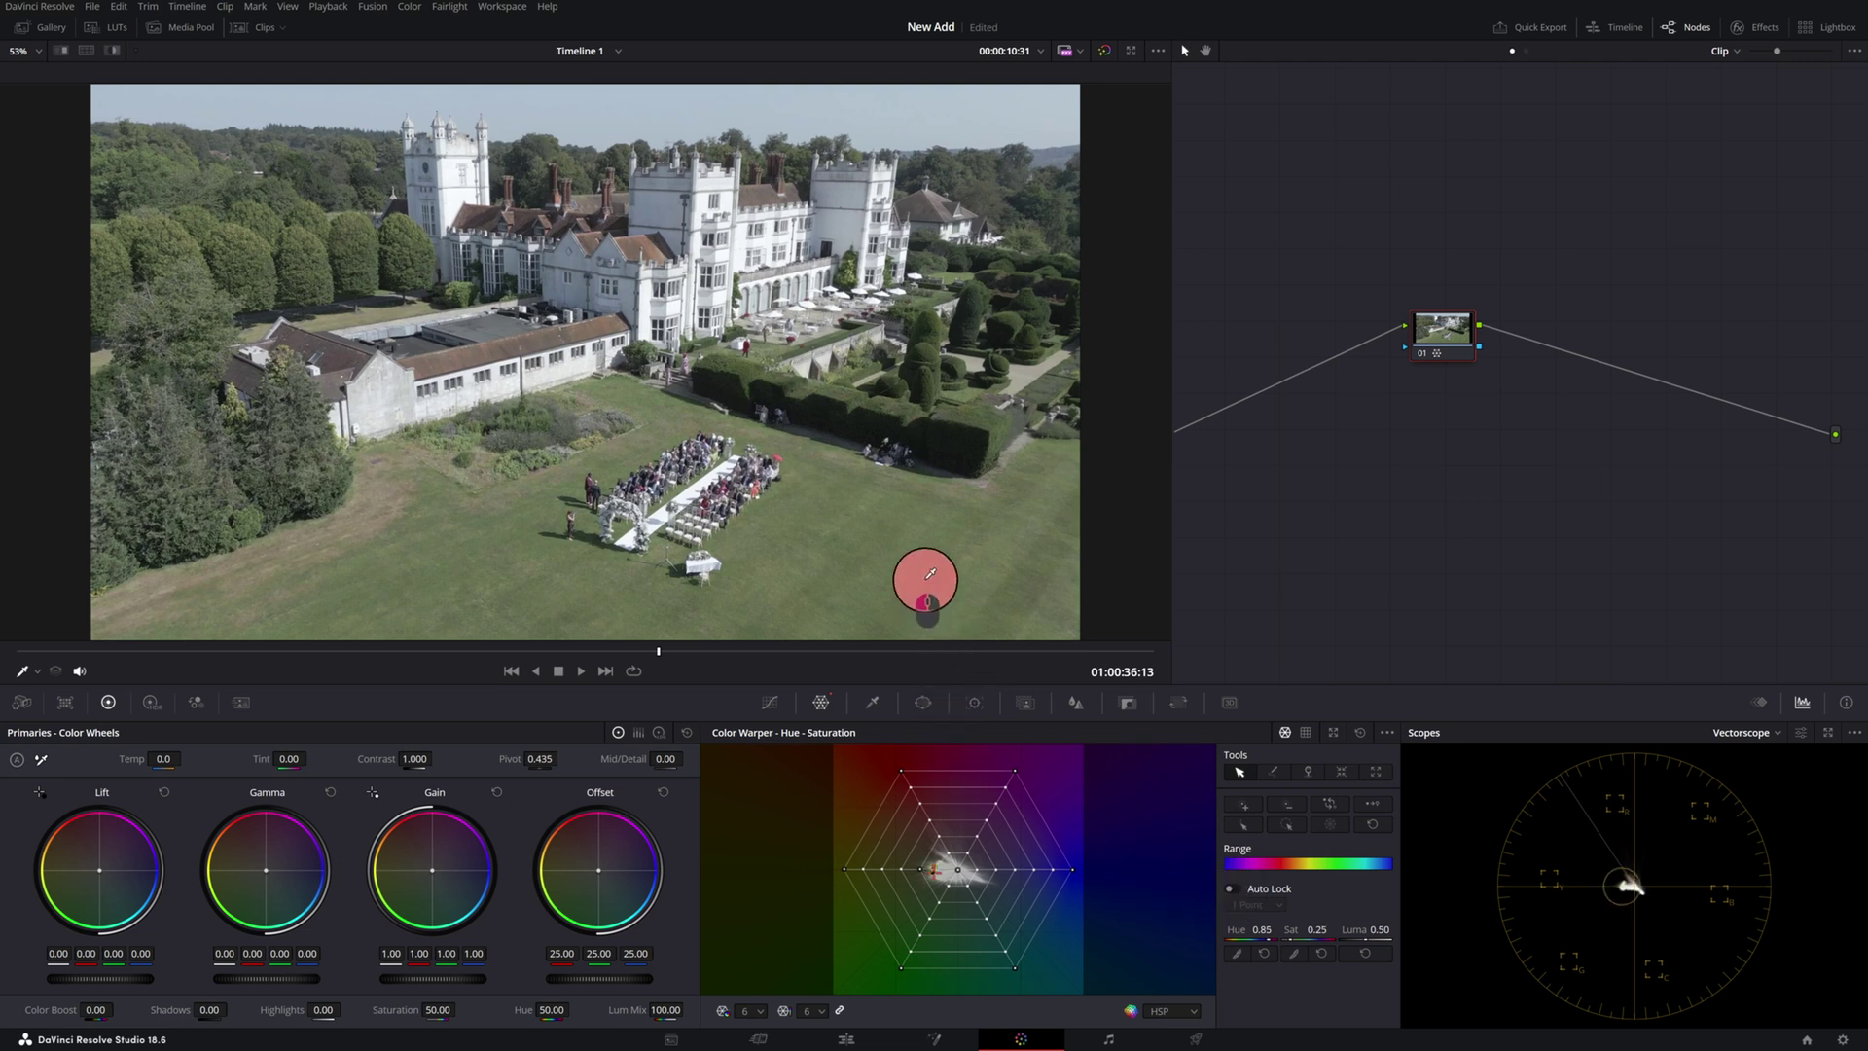
pyautogui.moveTo(950, 541); pyautogui.dragTo(912, 604)
pyautogui.moveTo(942, 580); pyautogui.dragTo(936, 583)
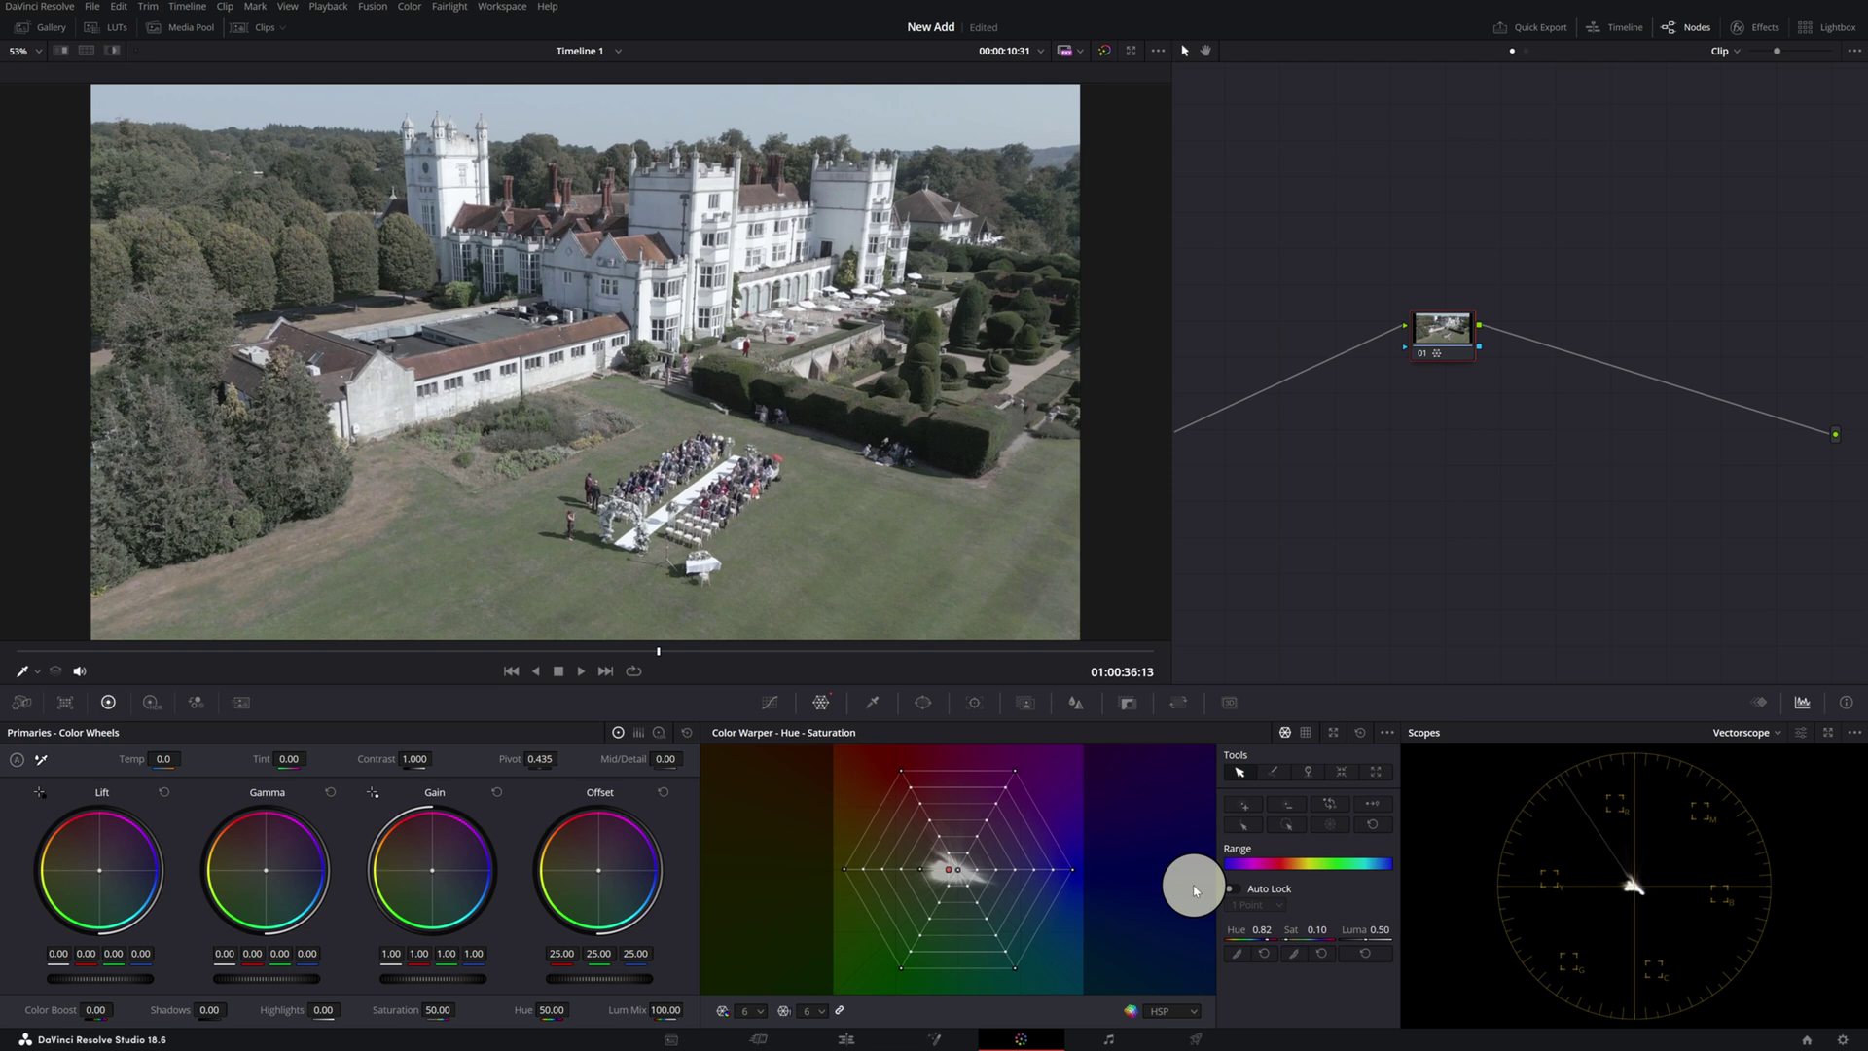
# Step: With Auto Lock on, resample the lawn and push it to a richer green (Hue 0.77, Sat 0.53)
pyautogui.click(1233, 889)
pyautogui.click(884, 552)
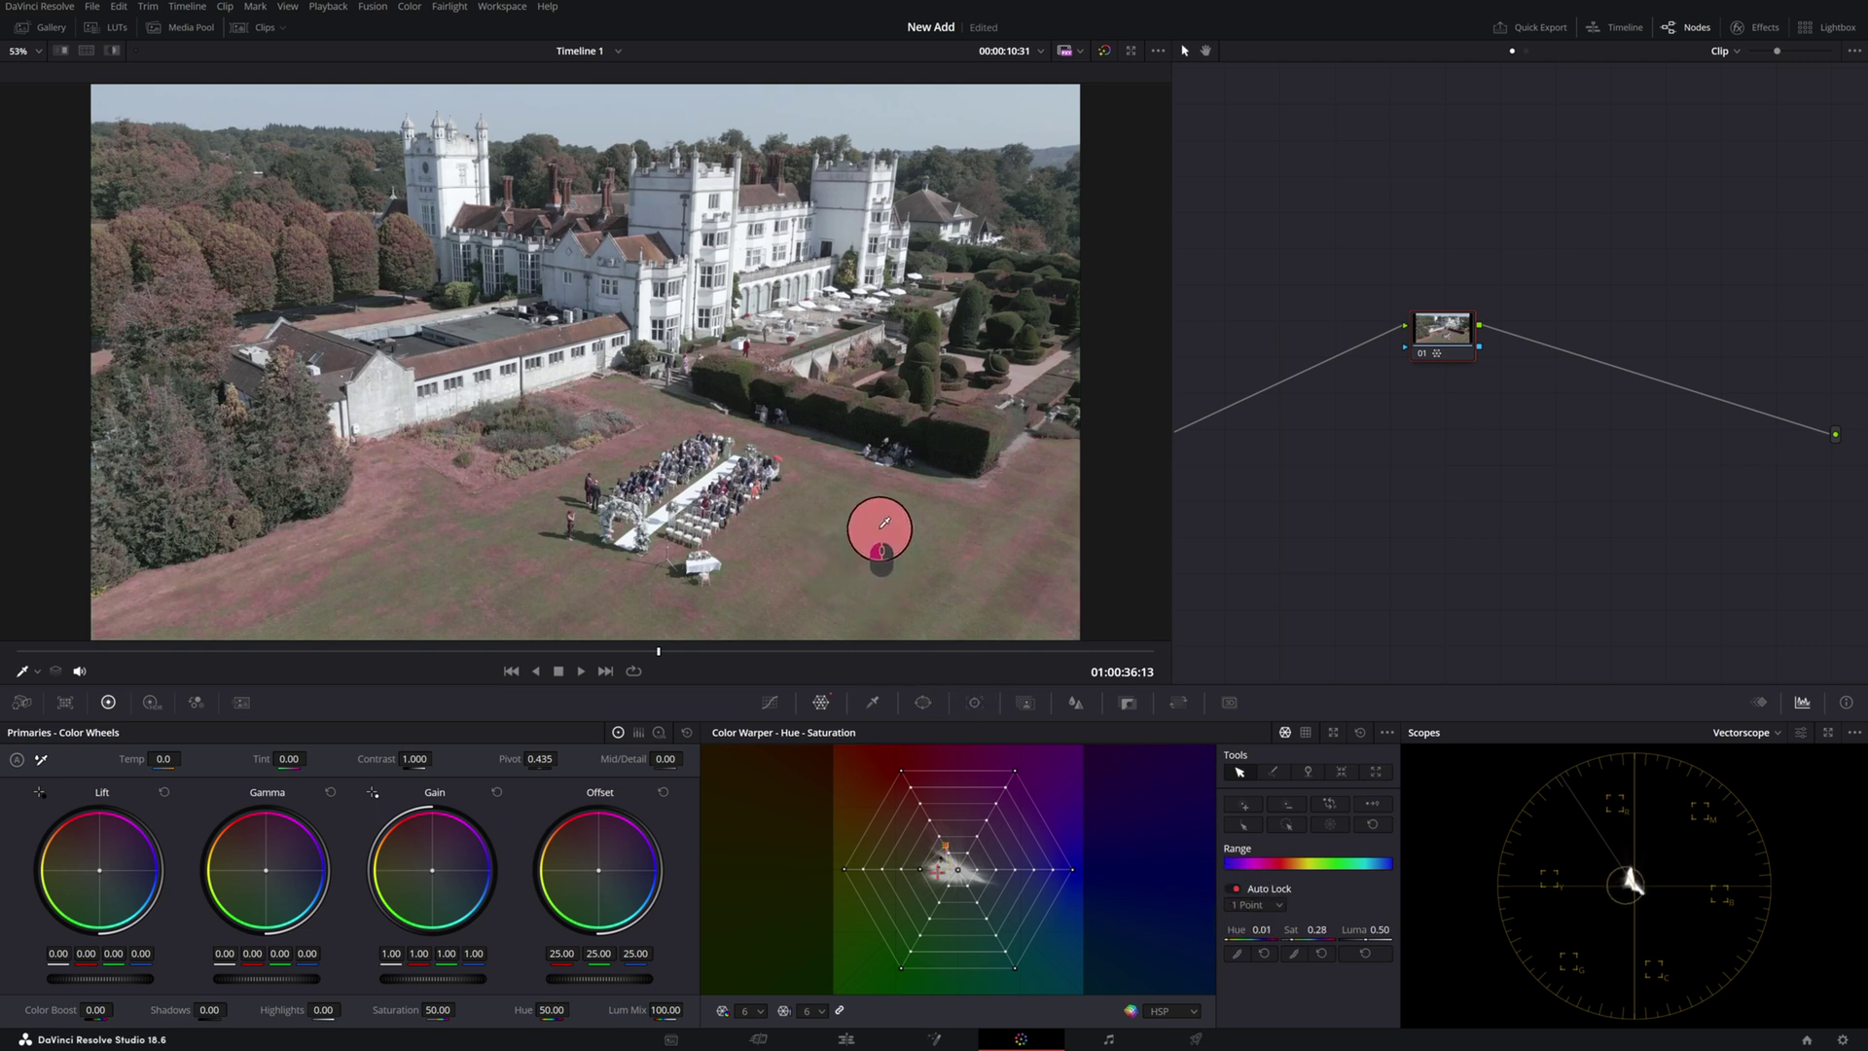
pyautogui.moveTo(884, 523); pyautogui.dragTo(880, 566)
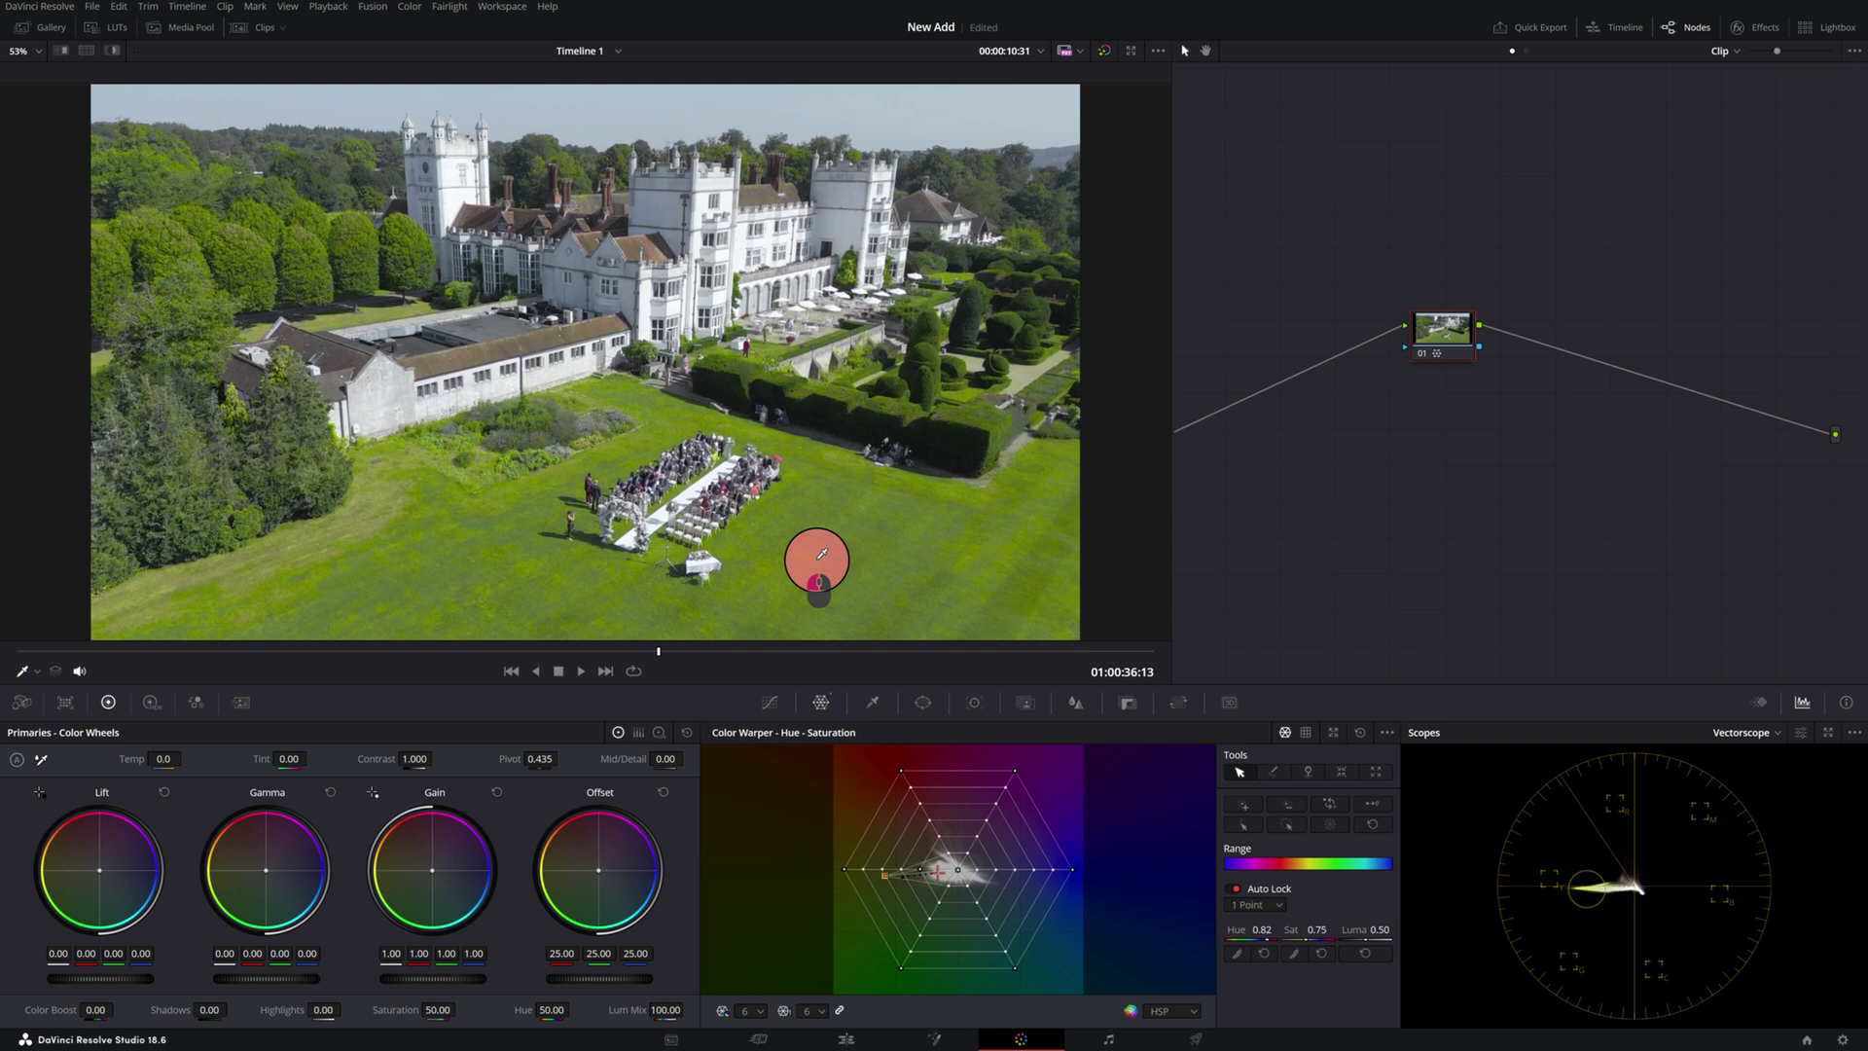
pyautogui.moveTo(821, 553); pyautogui.dragTo(805, 551)
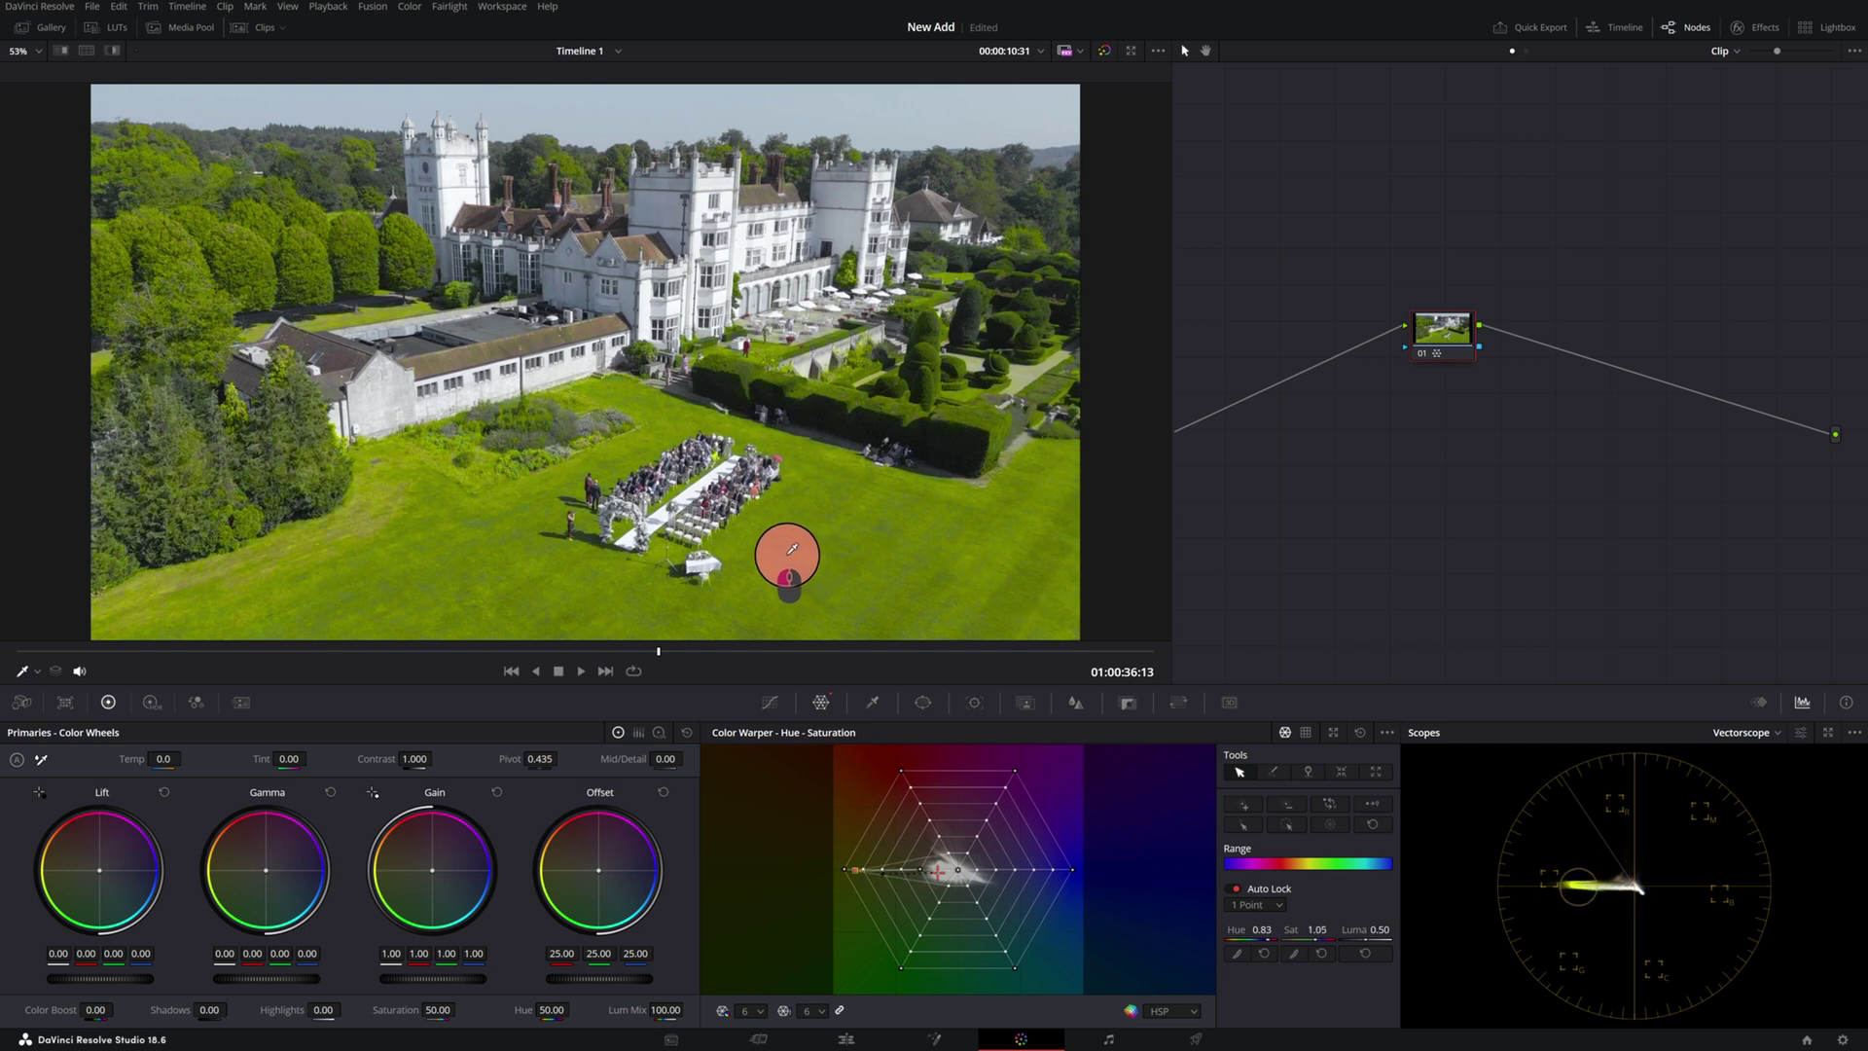
pyautogui.moveTo(774, 549); pyautogui.dragTo(601, 402)
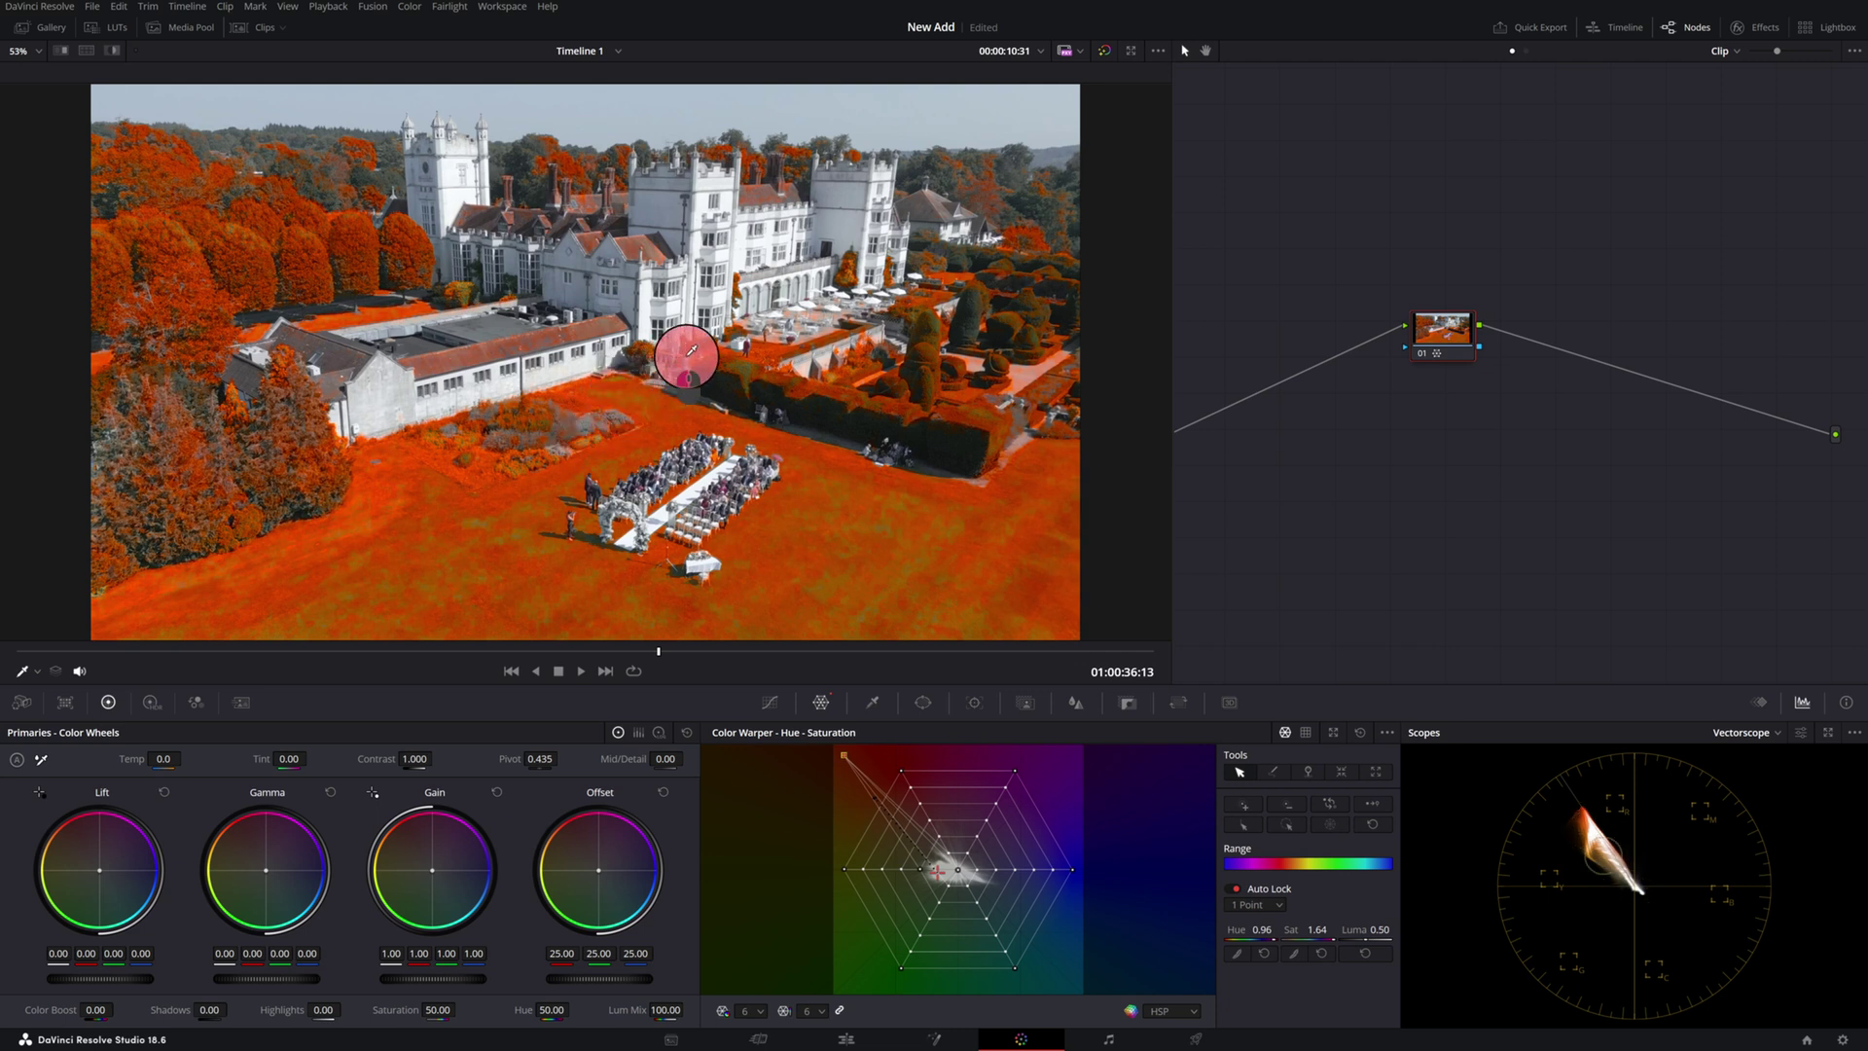
pyautogui.moveTo(589, 455); pyautogui.dragTo(855, 562)
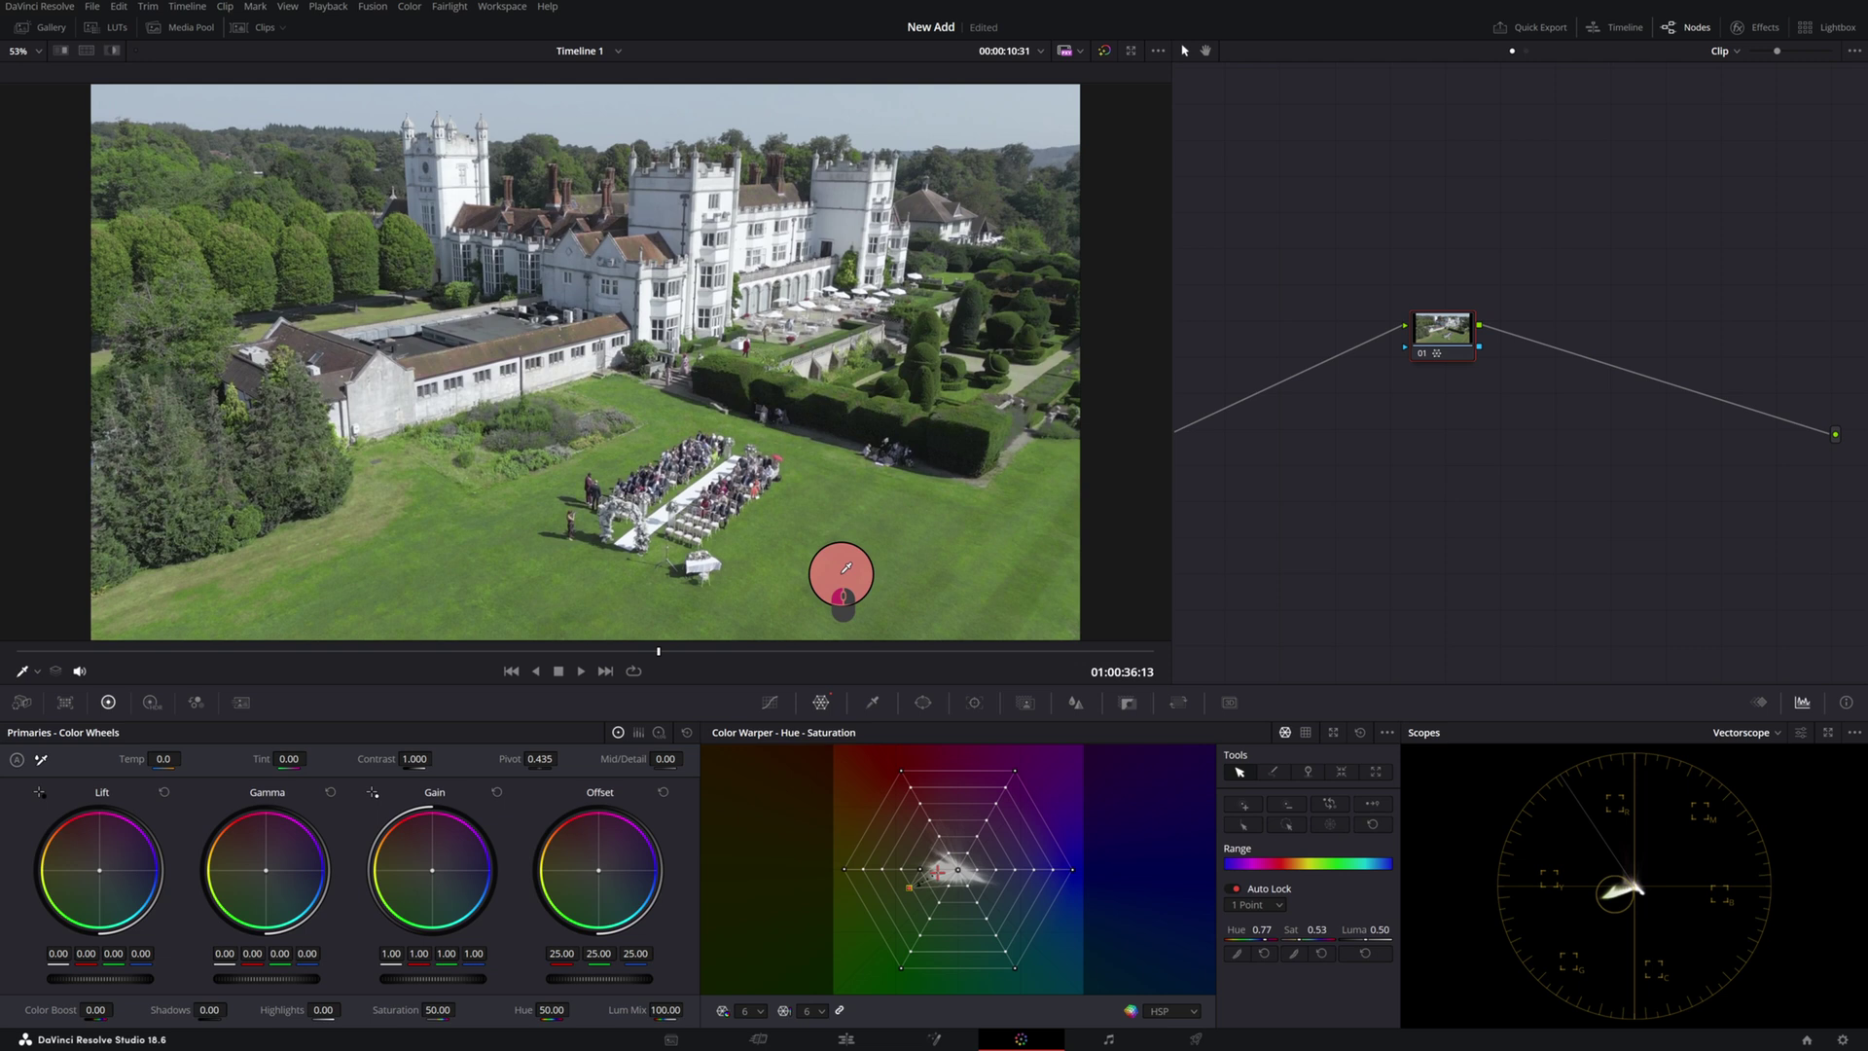
# Step: Undo the lawn warp, set the warper grid to 16 by 16, and float it over the viewer
pyautogui.hotkey('ctrl', 'z')
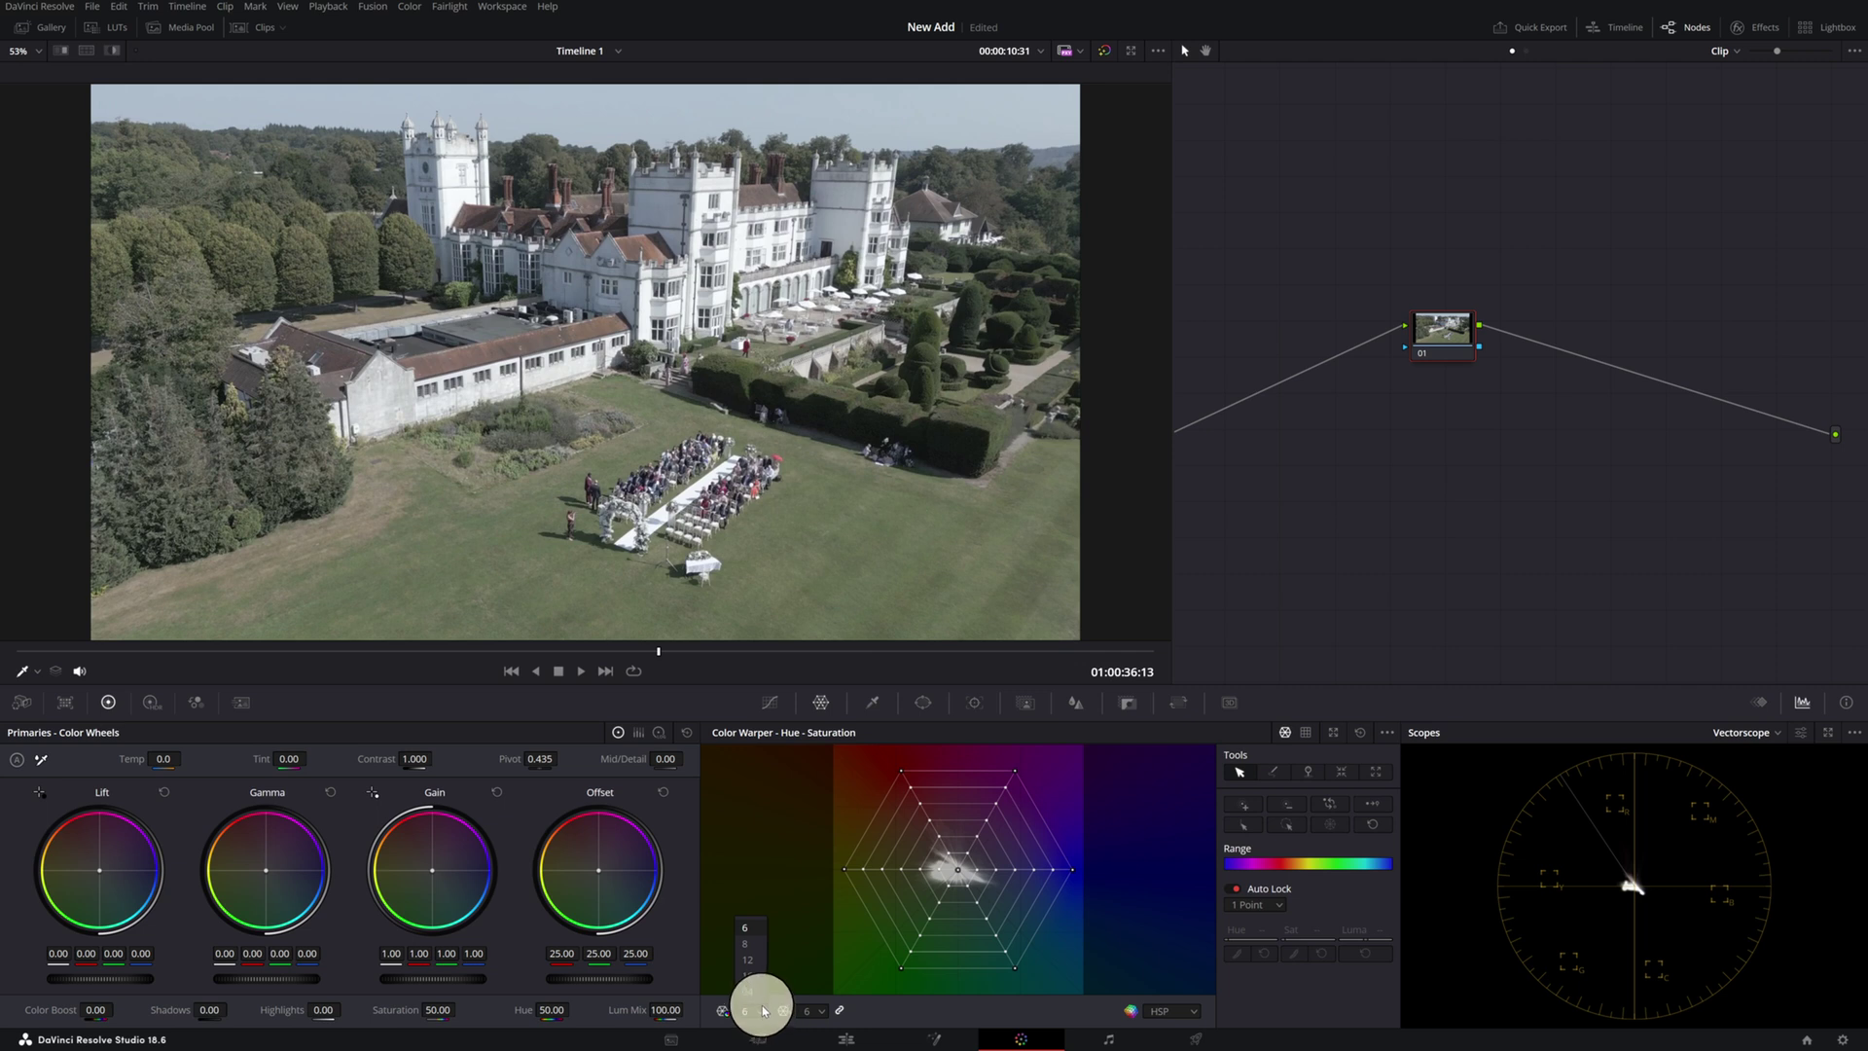
pyautogui.click(751, 977)
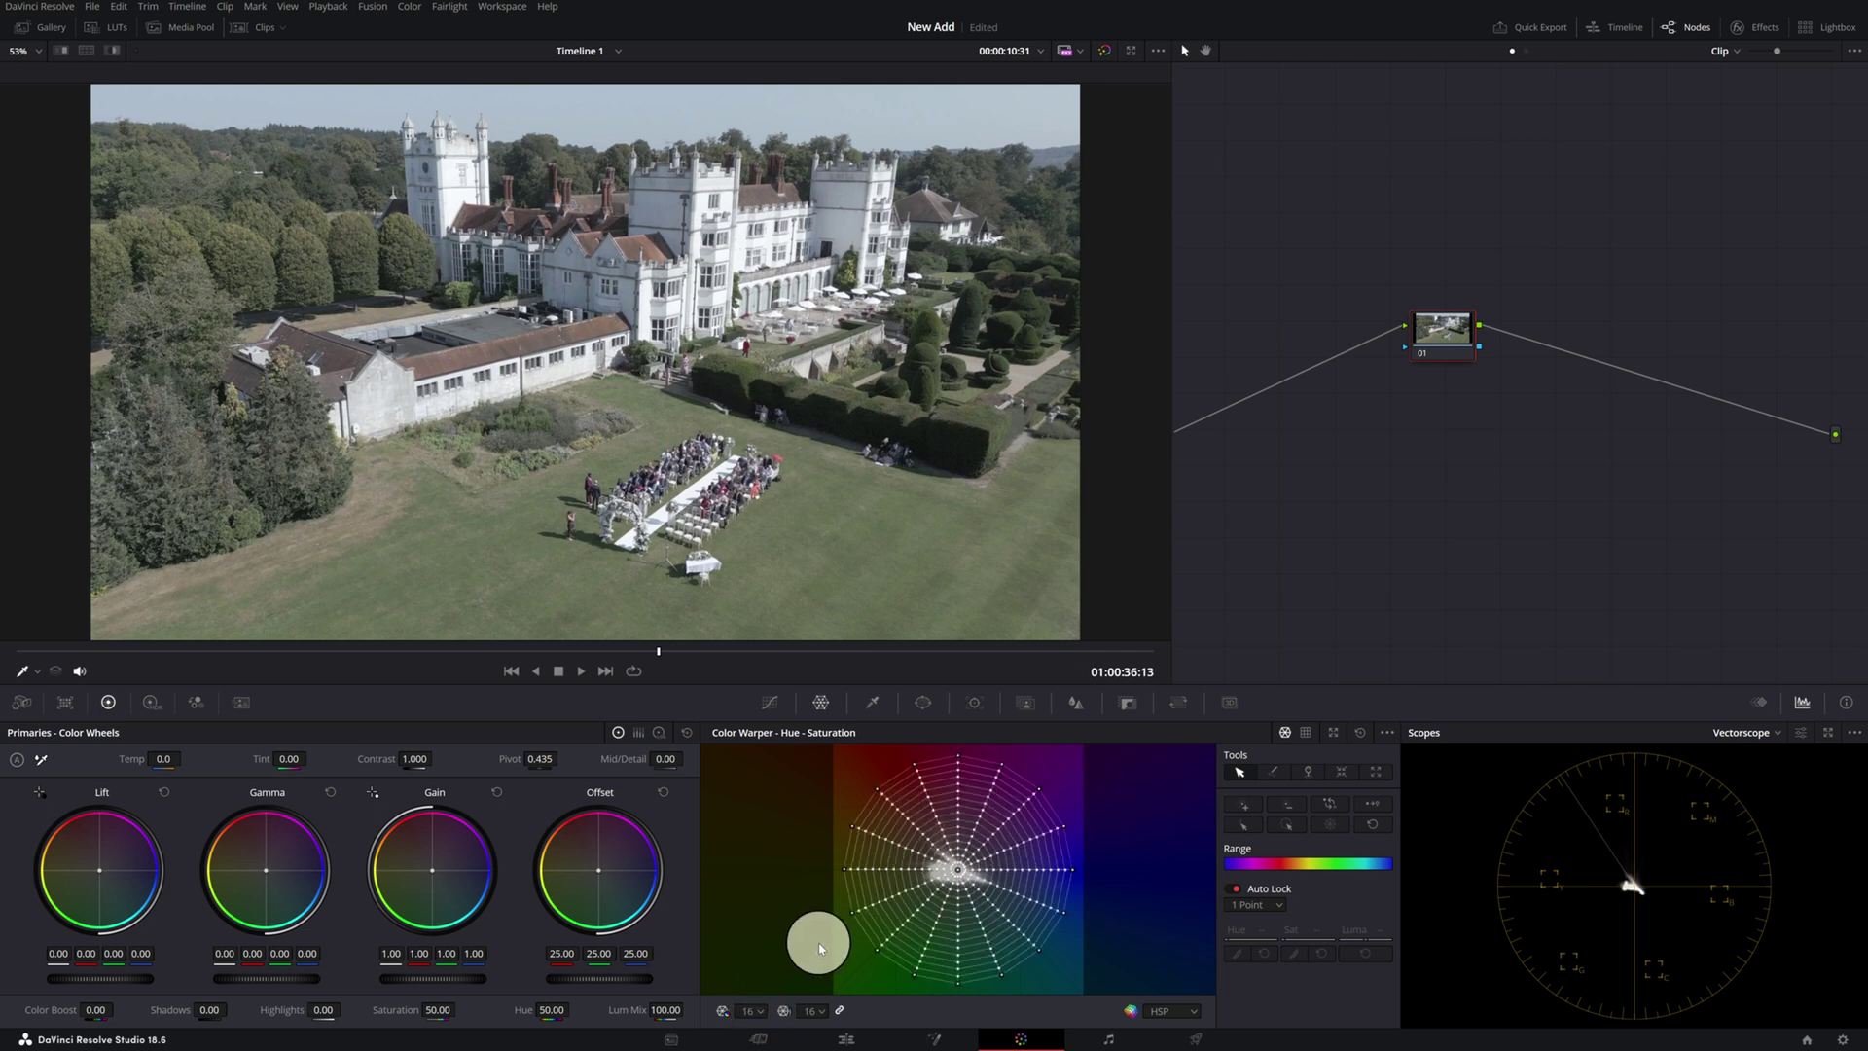
pyautogui.click(959, 875)
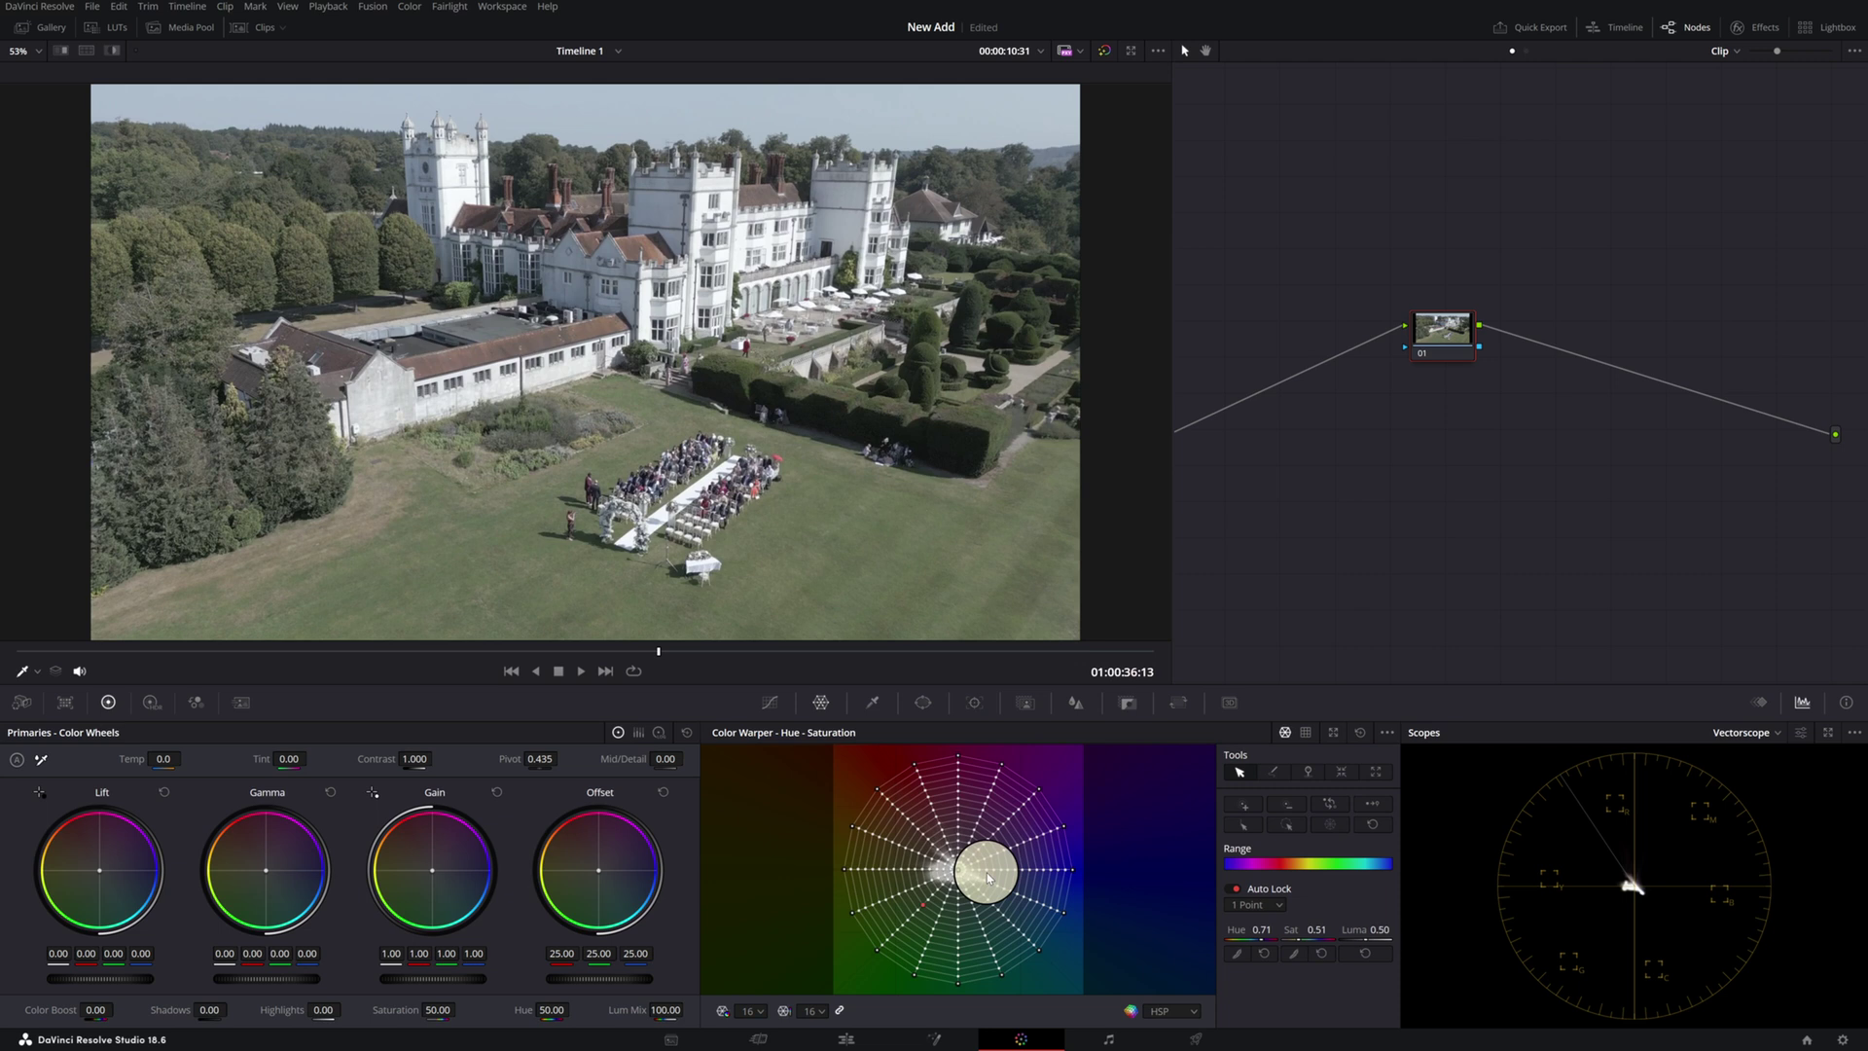
pyautogui.click(1335, 737)
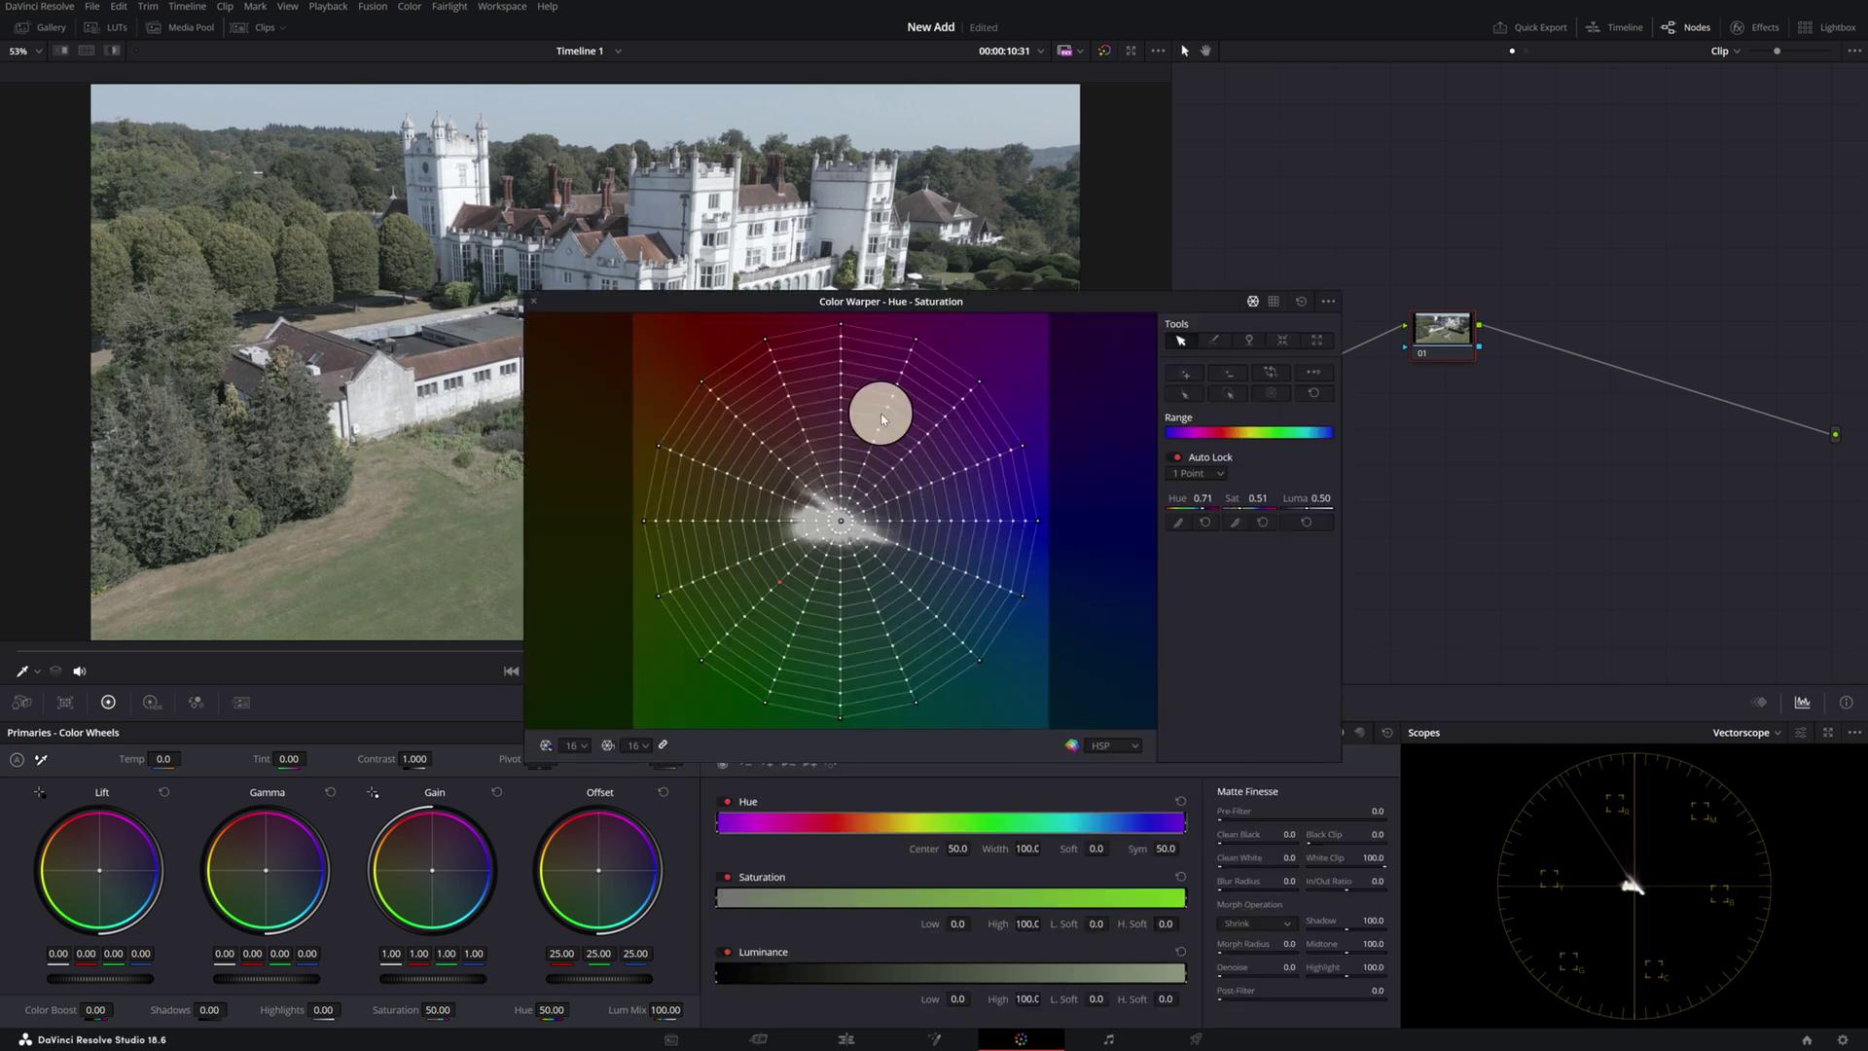
pyautogui.moveTo(807, 301); pyautogui.dragTo(1388, 129)
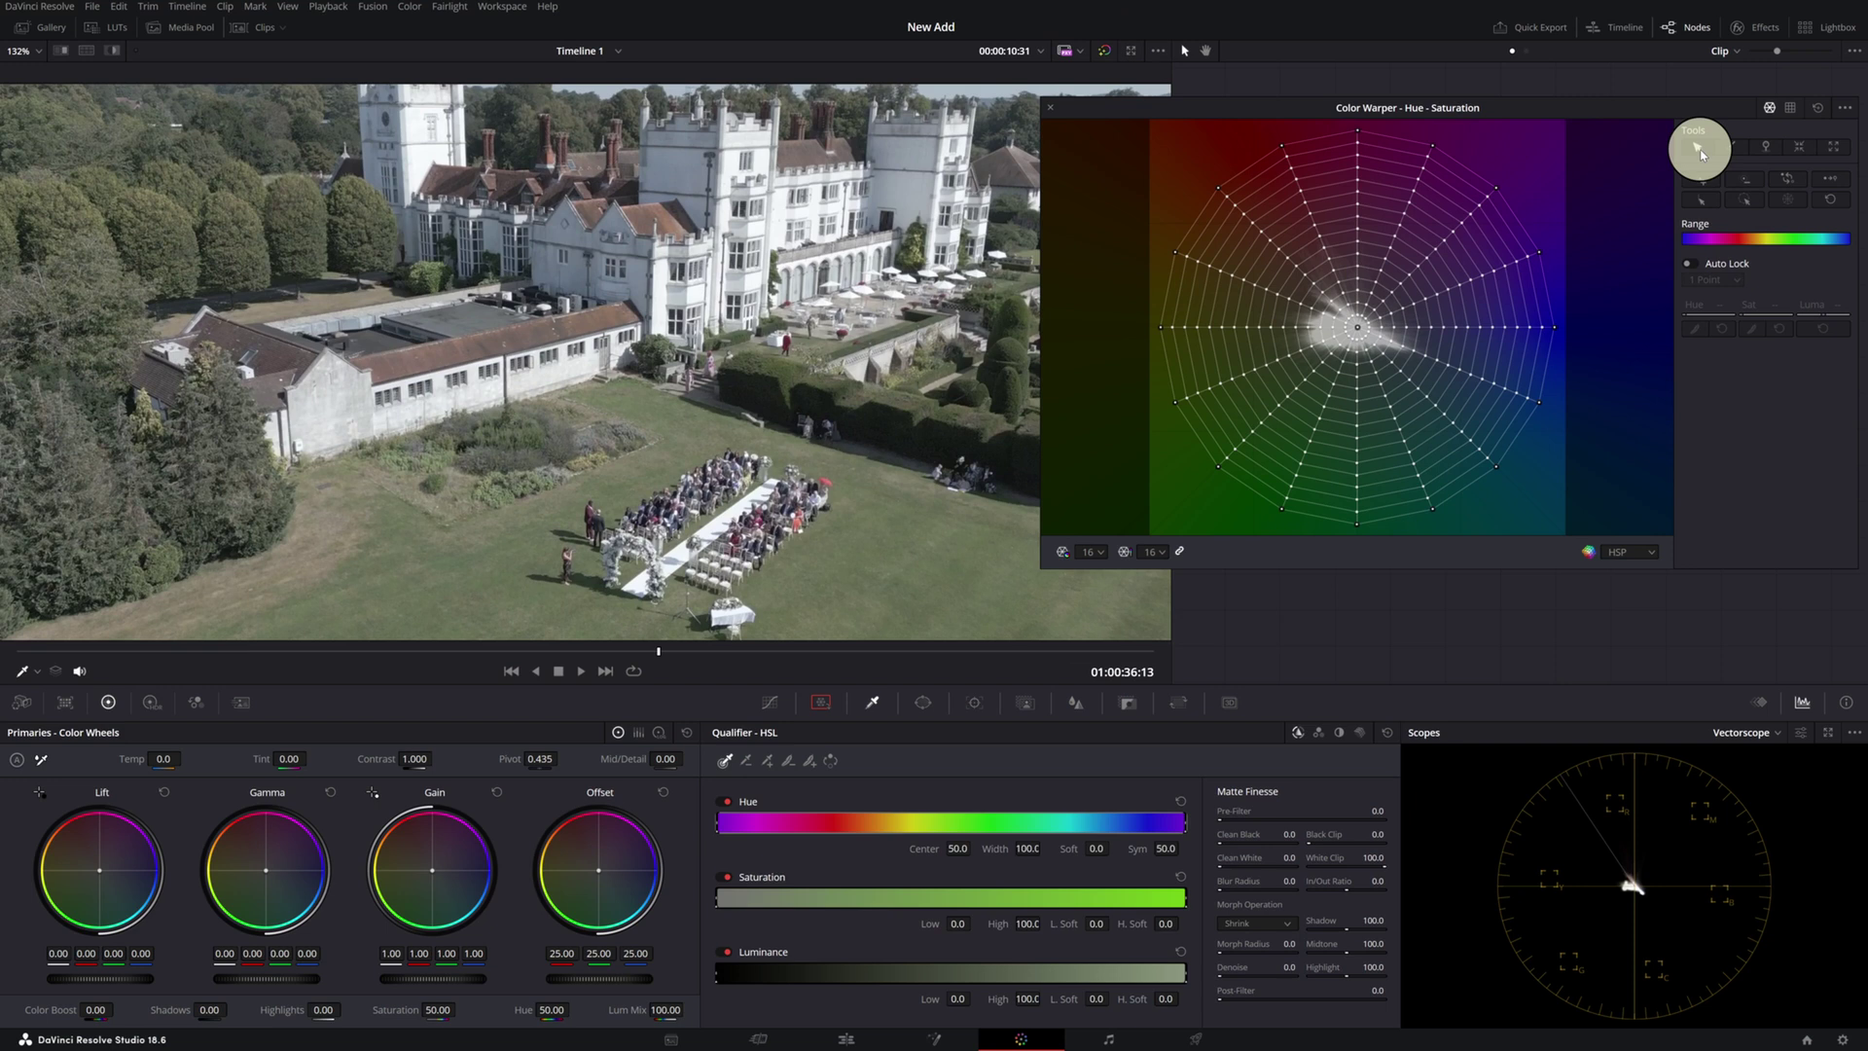
# Step: Pin the near-neutral centre points, then drag the green point to shift the lawn hue
pyautogui.click(1766, 148)
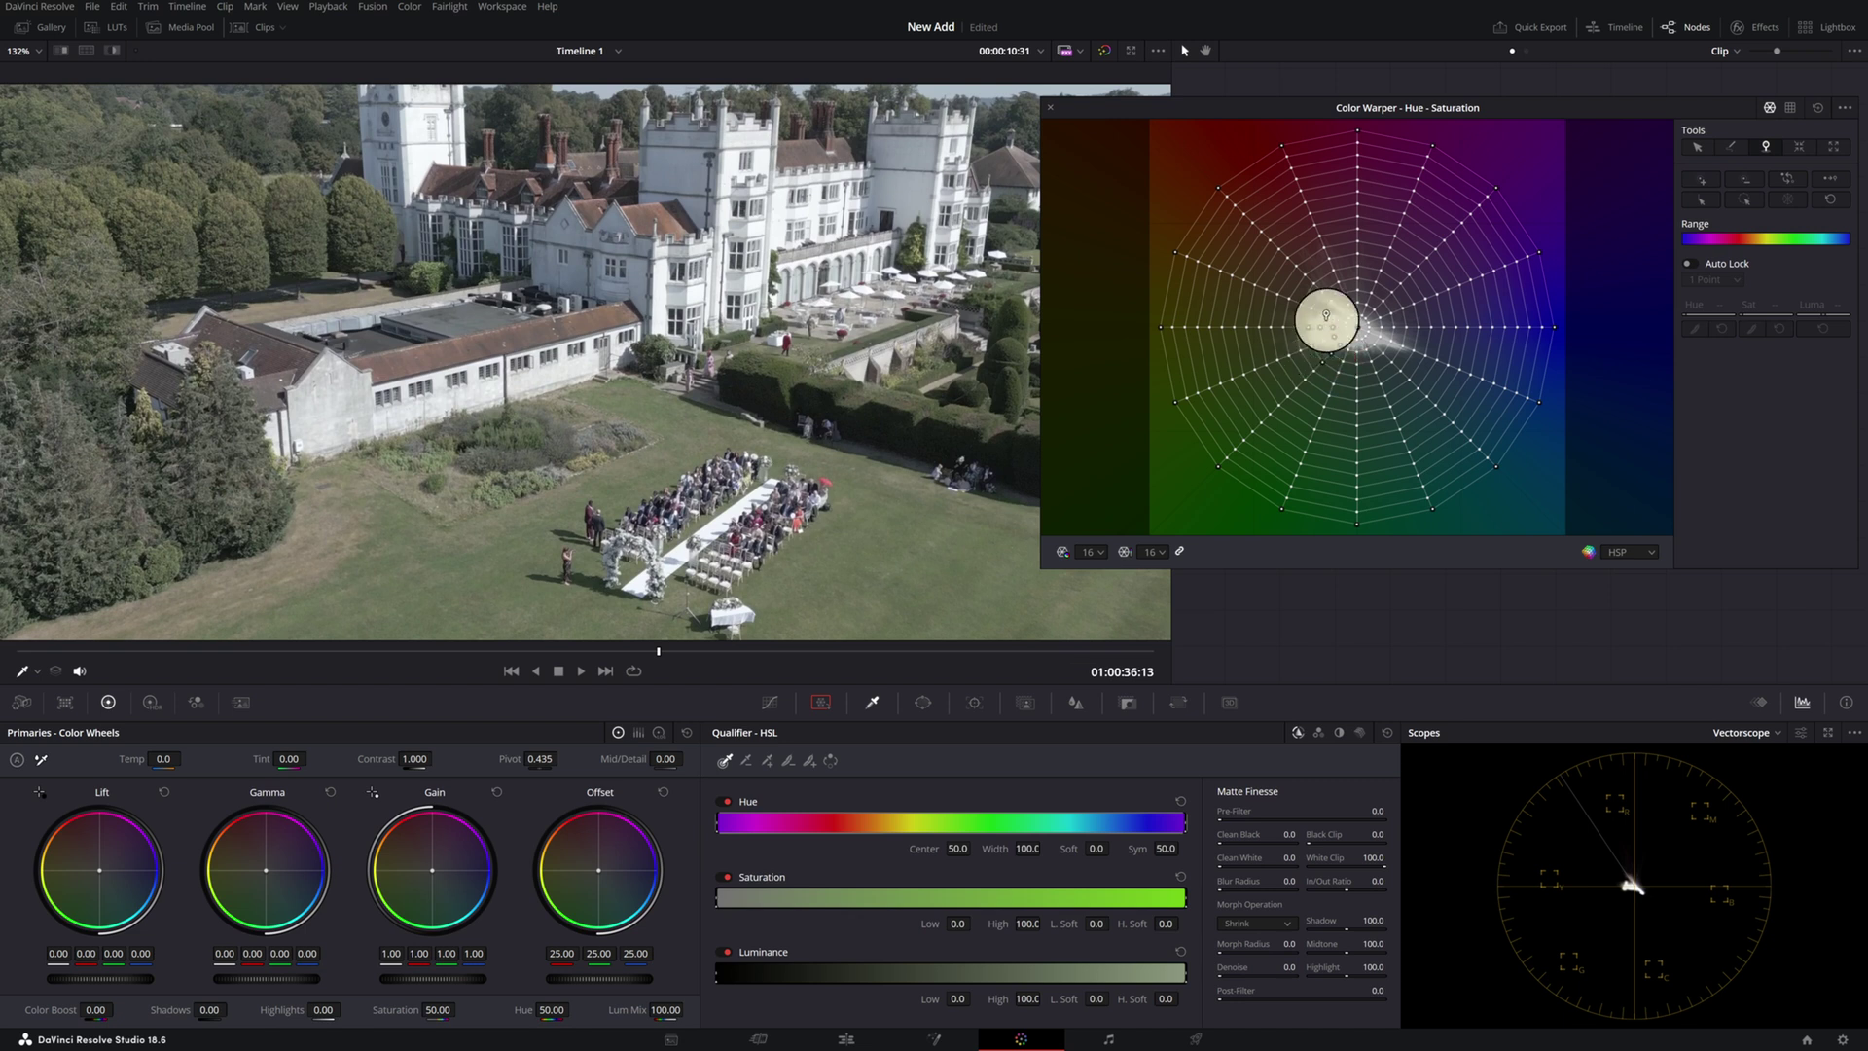
pyautogui.click(1694, 148)
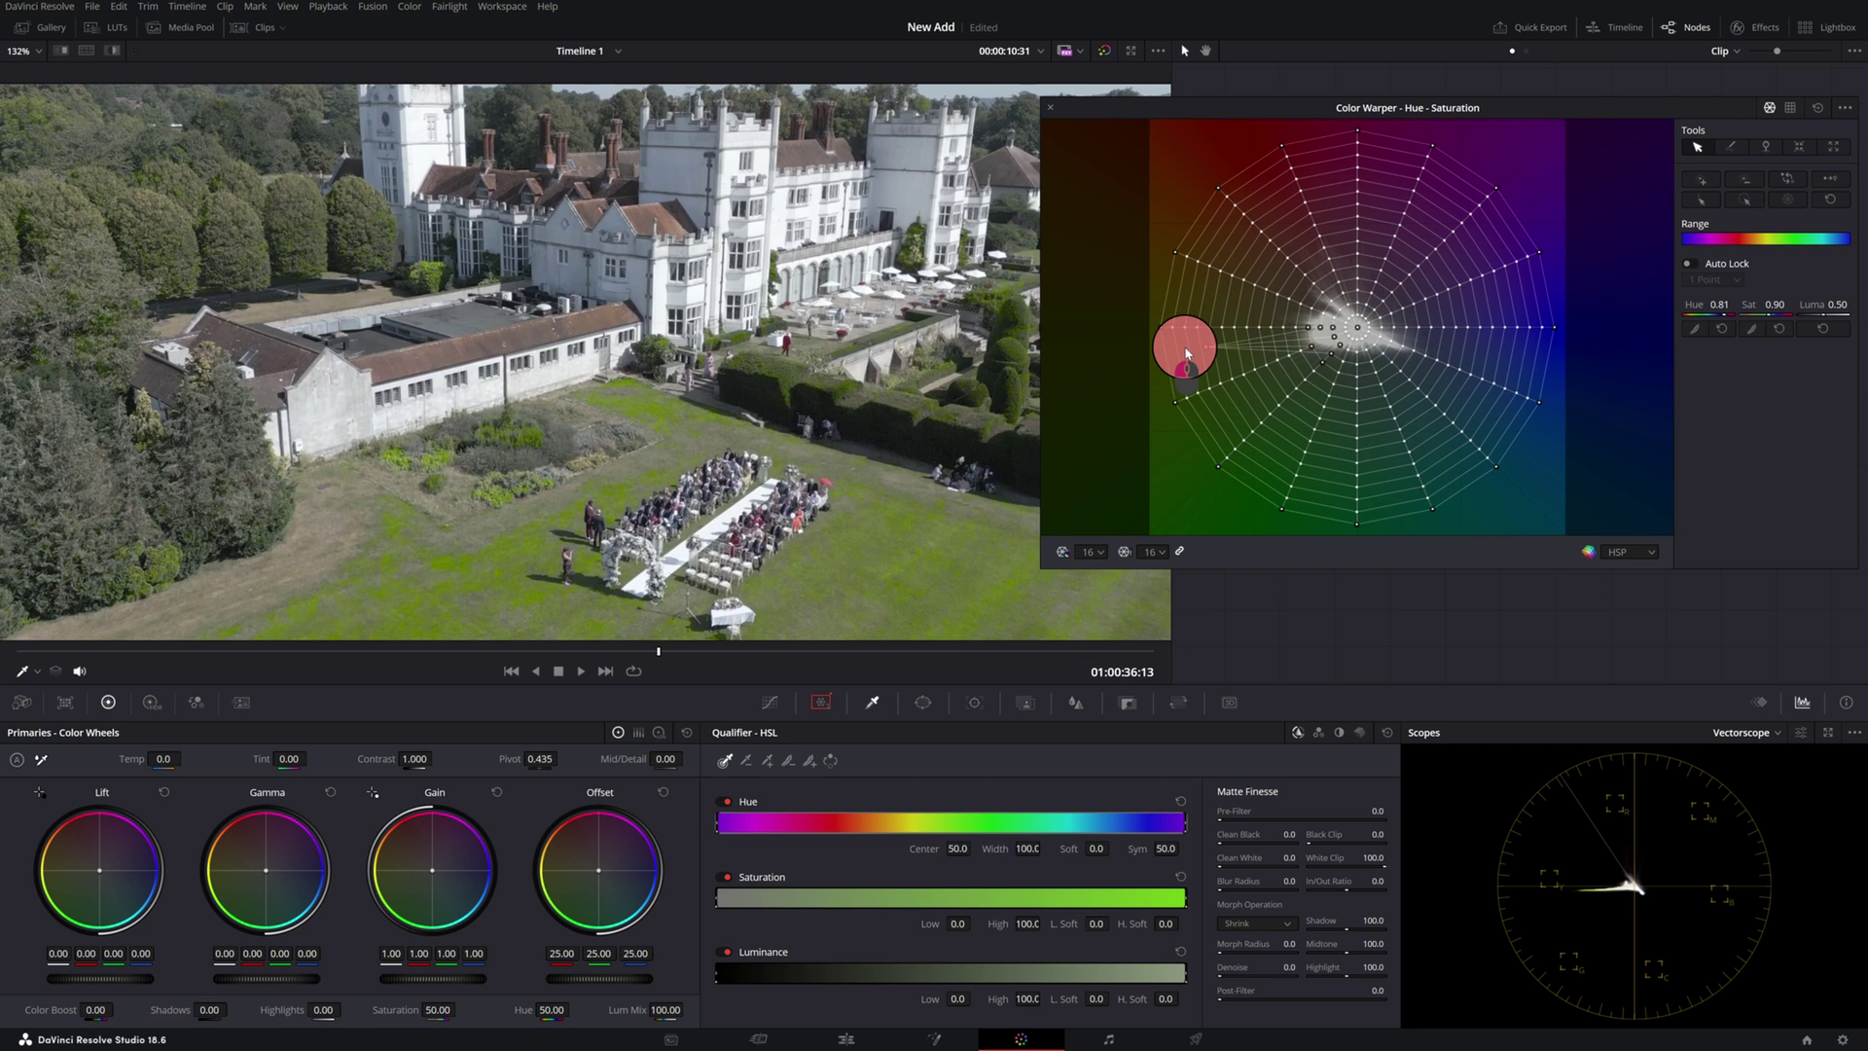
pyautogui.moveTo(1188, 343); pyautogui.dragTo(1349, 256)
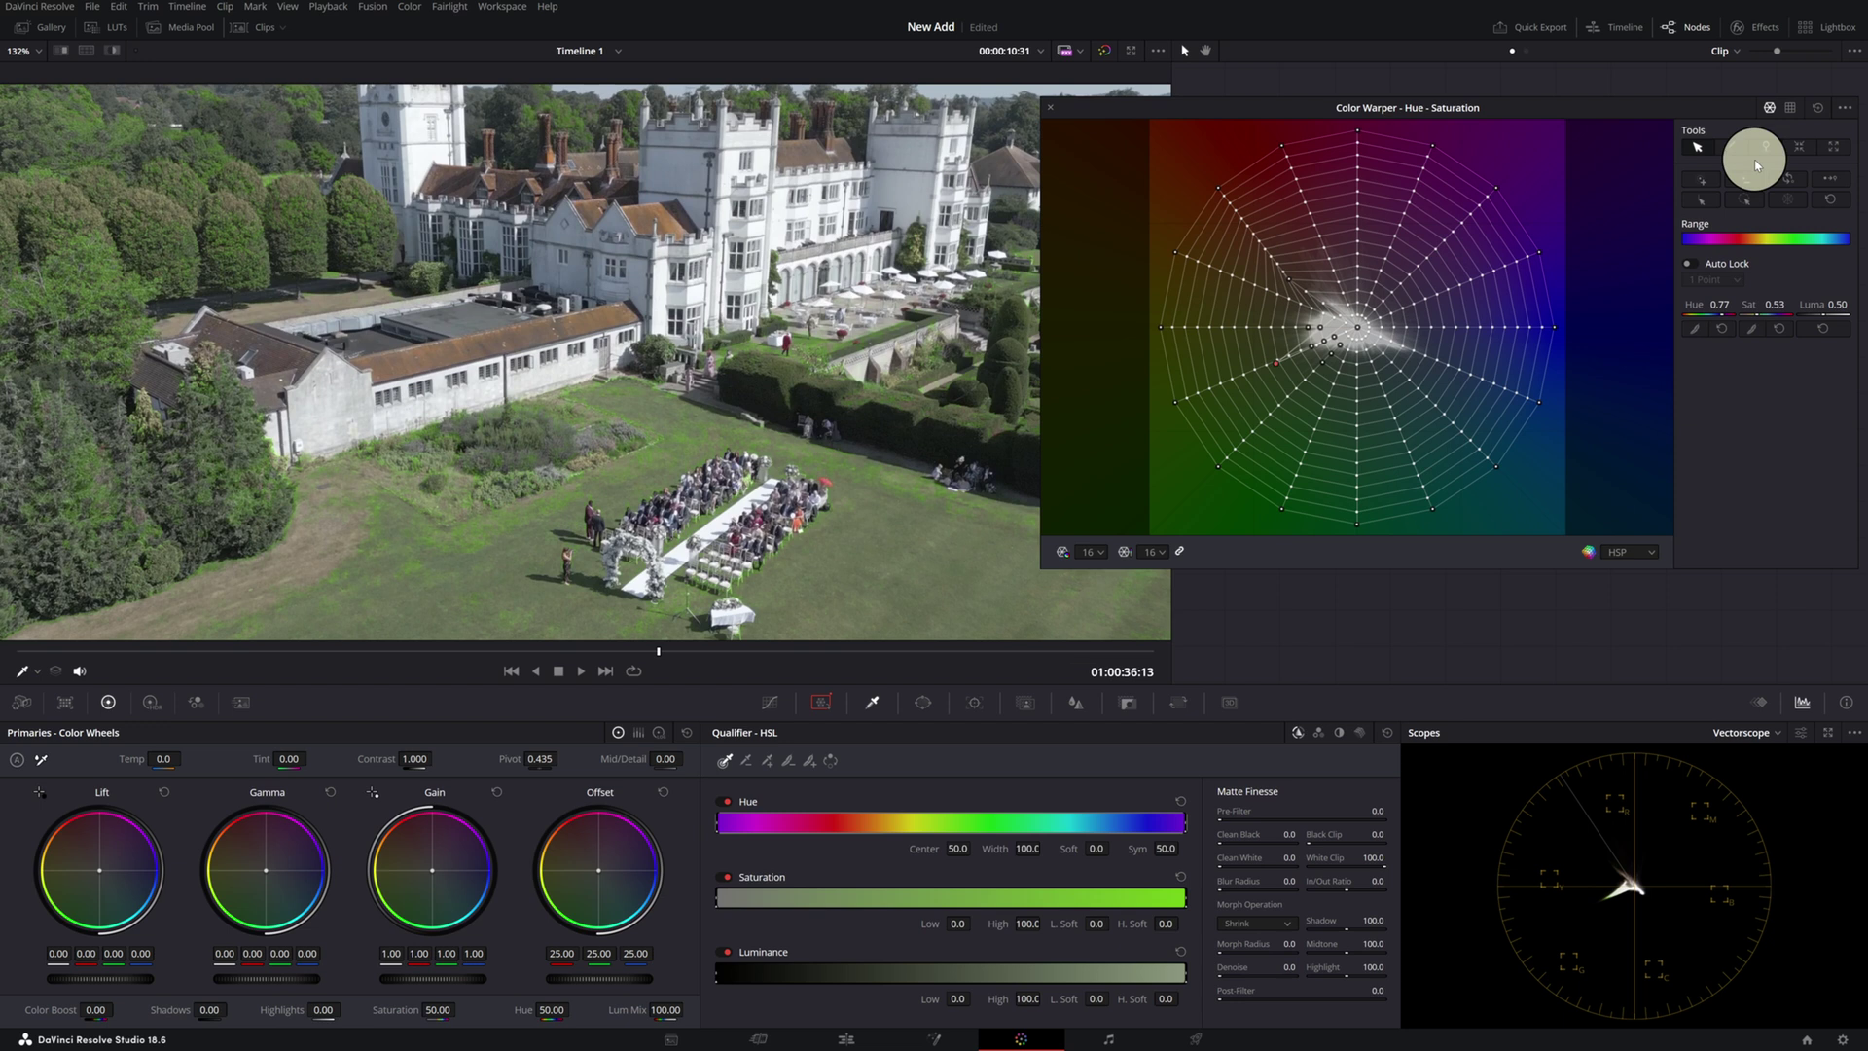
# Step: Reset the Color Warper to neutral and pan the viewer to inspect the image
pyautogui.click(1817, 107)
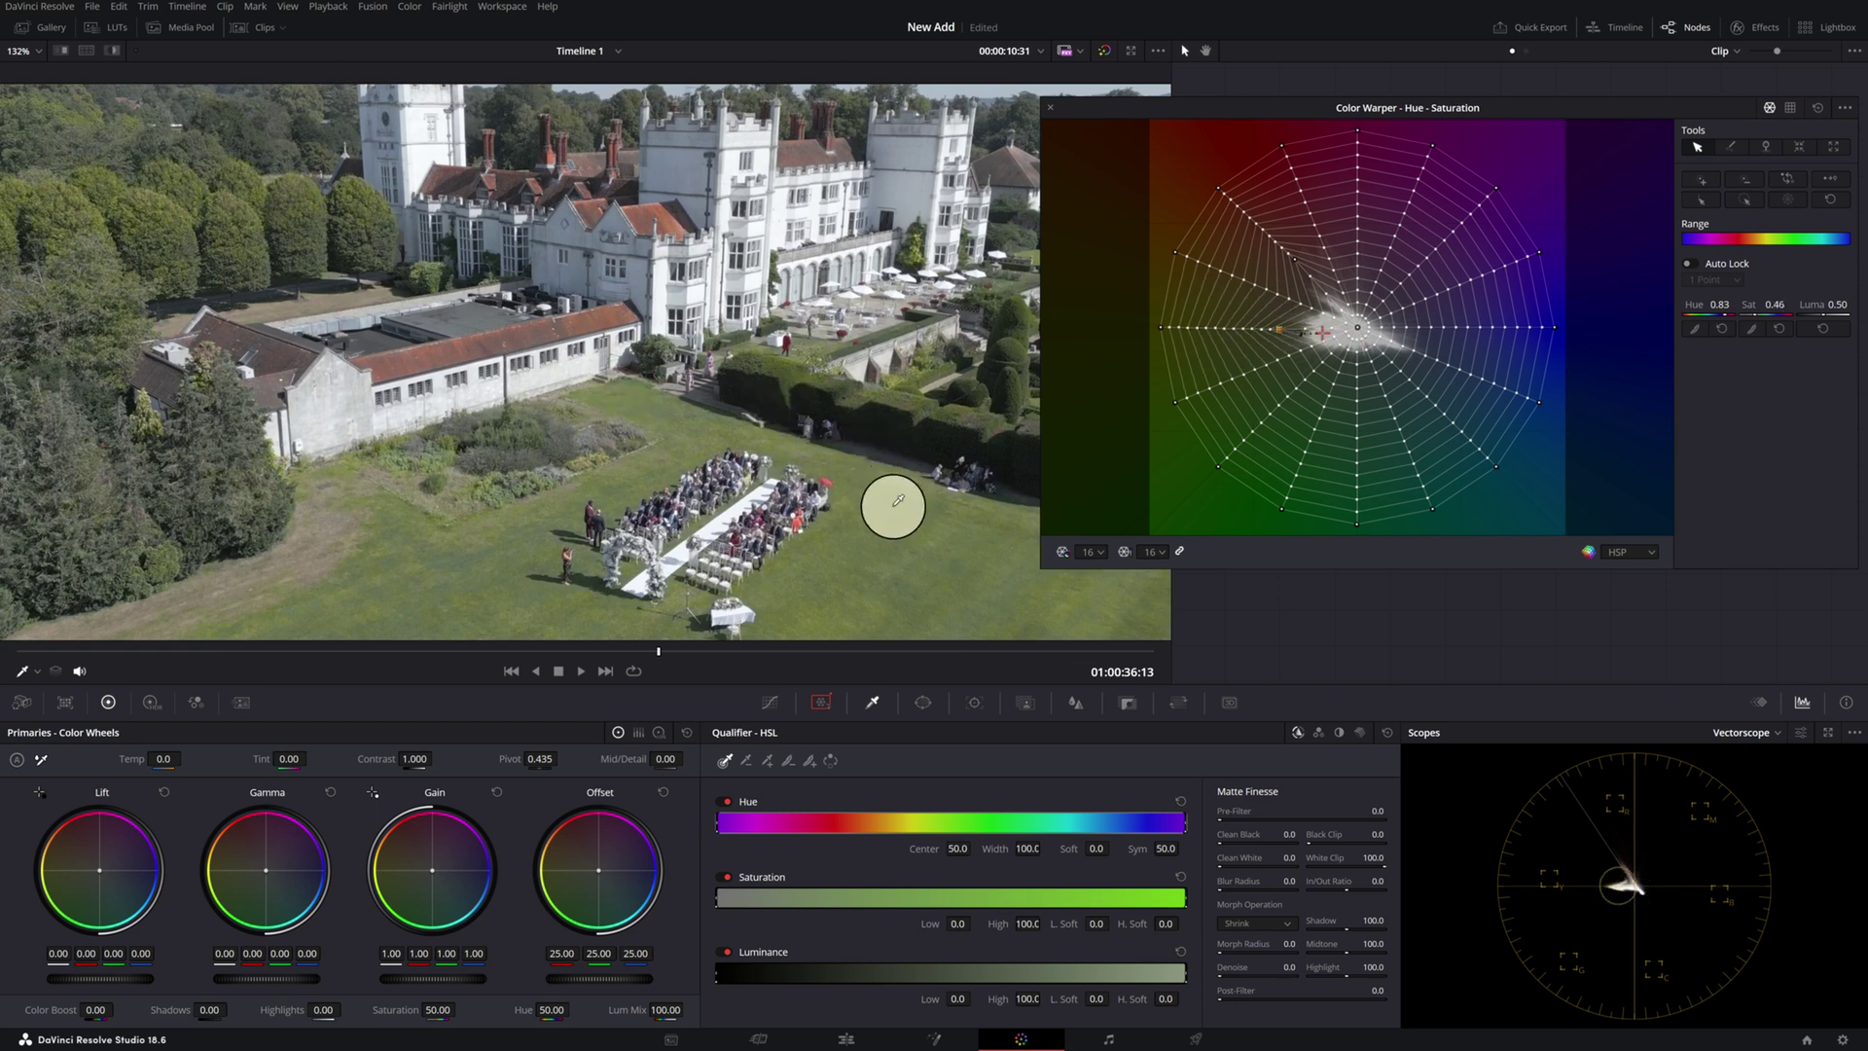
pyautogui.moveTo(889, 505); pyautogui.dragTo(820, 526)
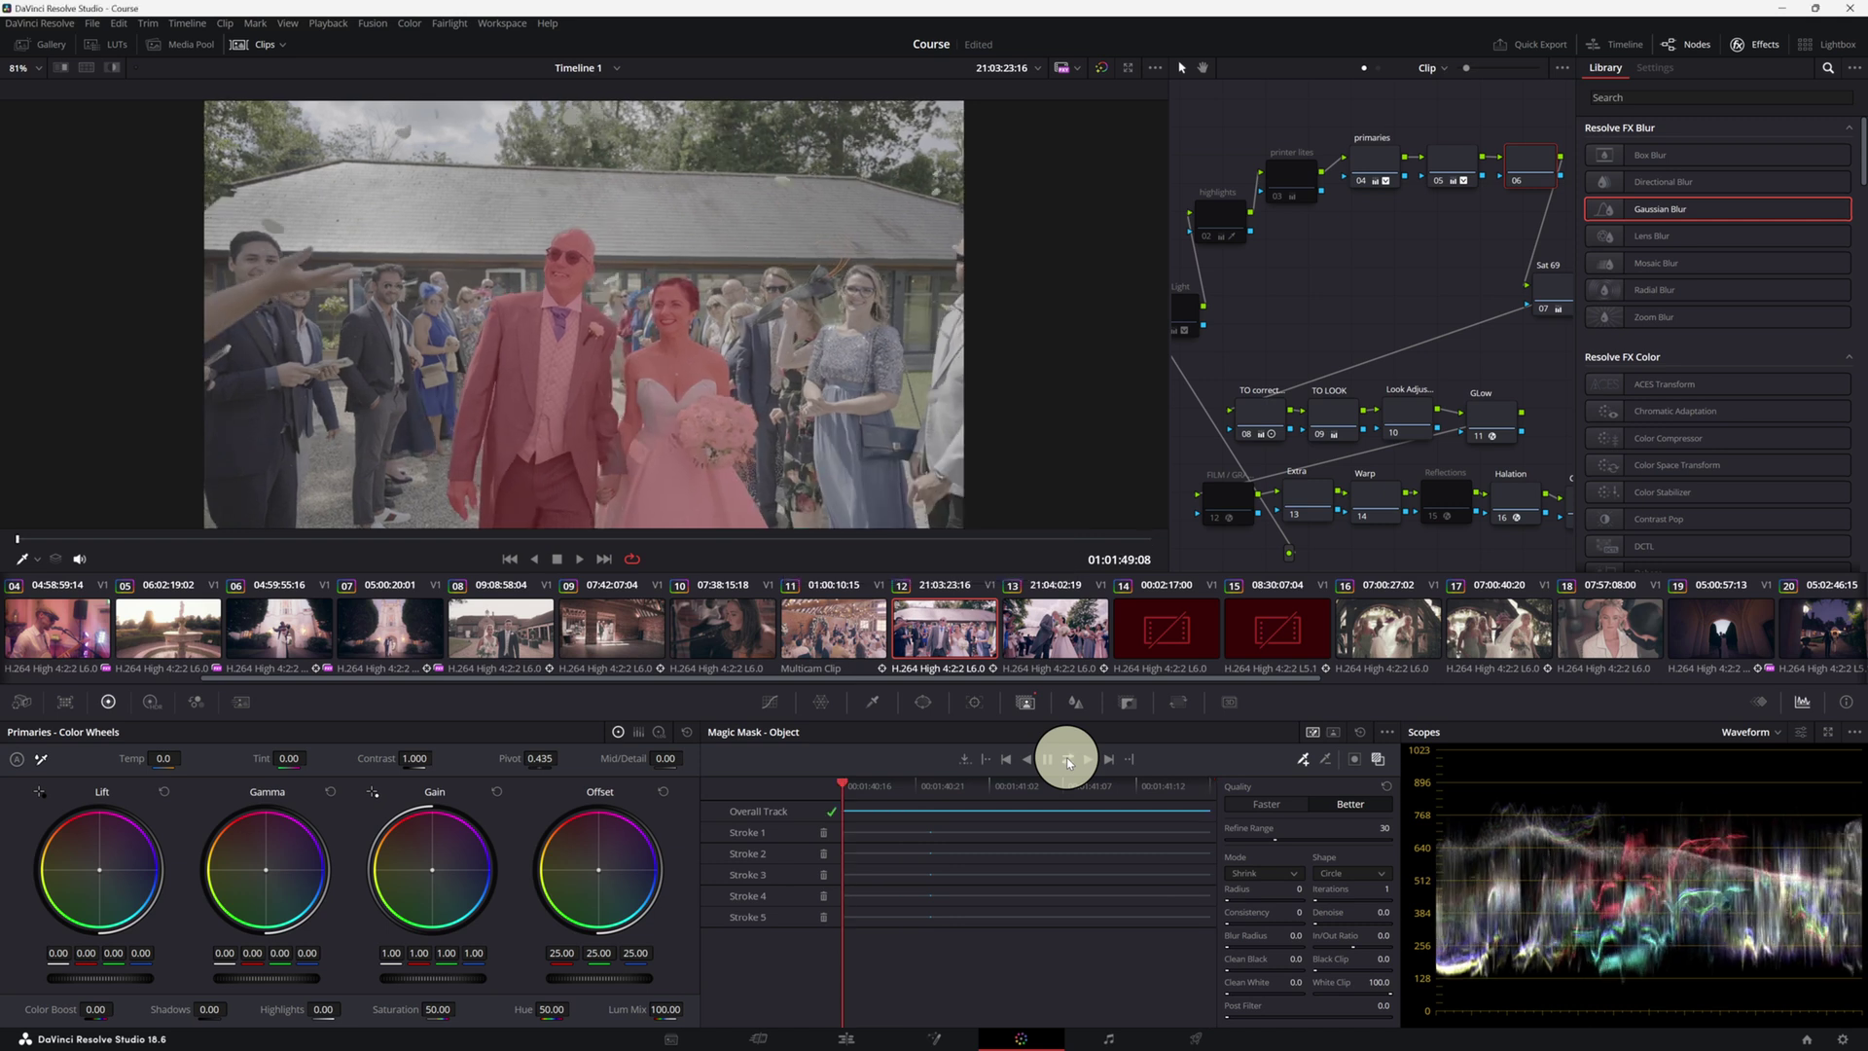
pyautogui.click(969, 881)
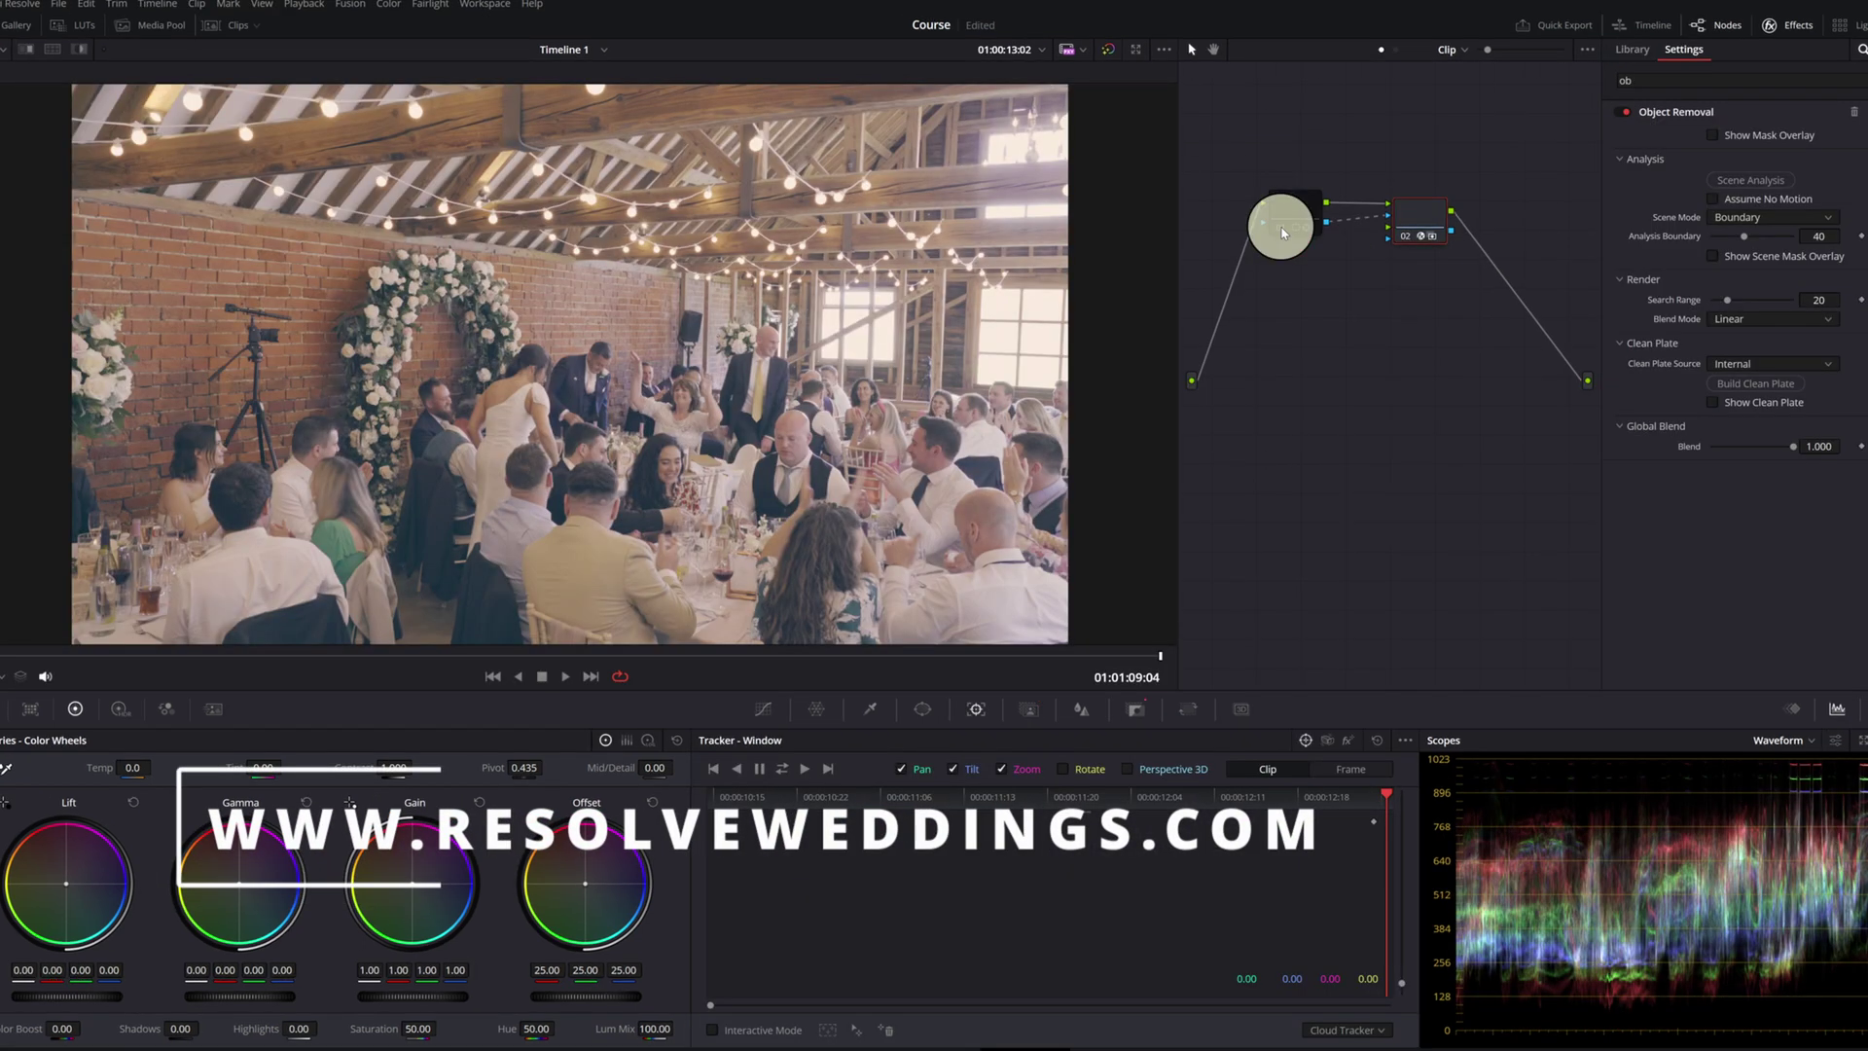